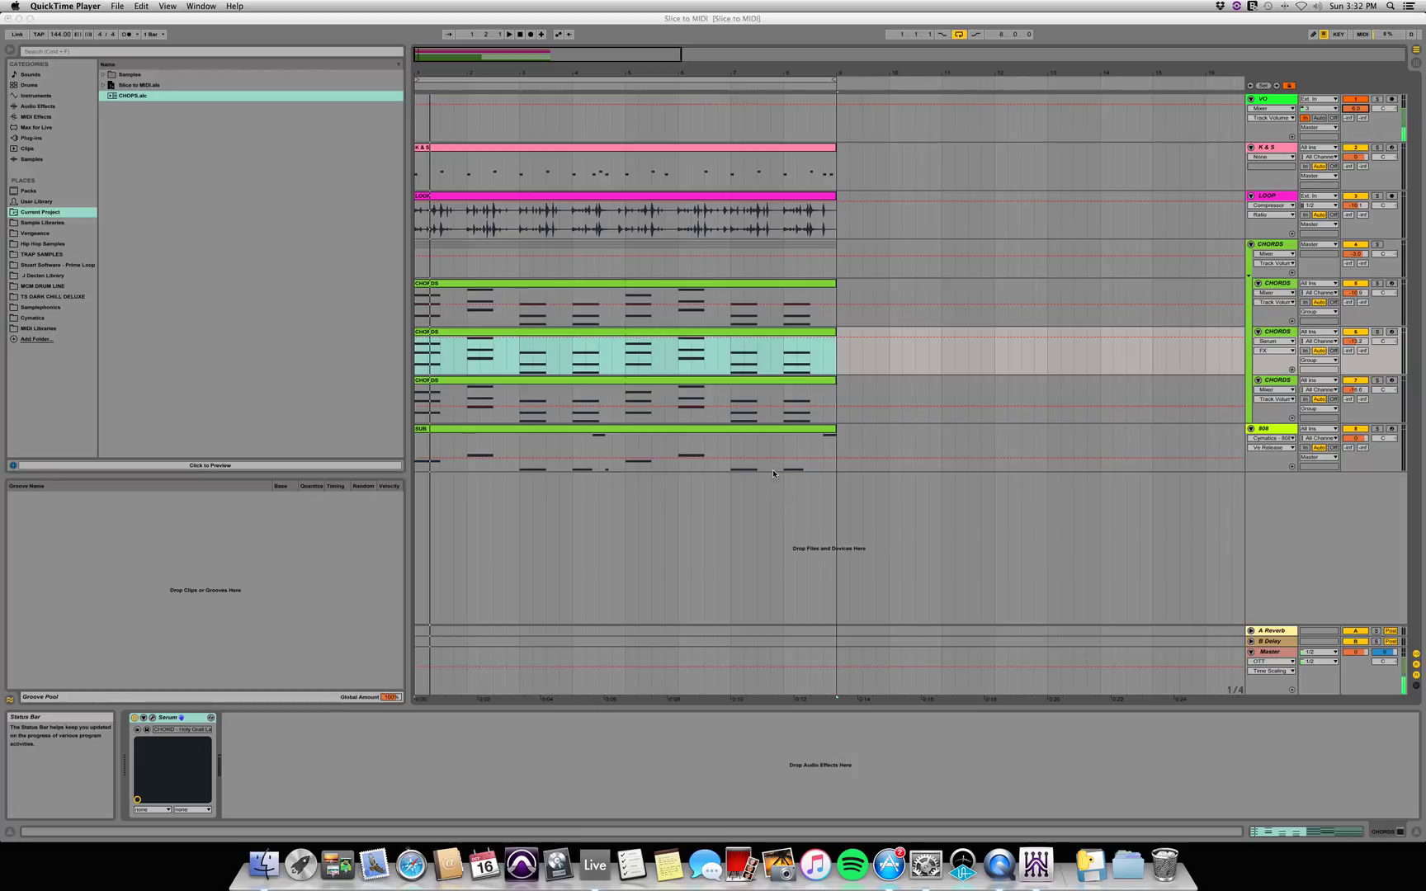
Play the existing arrangement from the start to hear the beat
{"action": "left_click", "coordinate": [614, 431]}
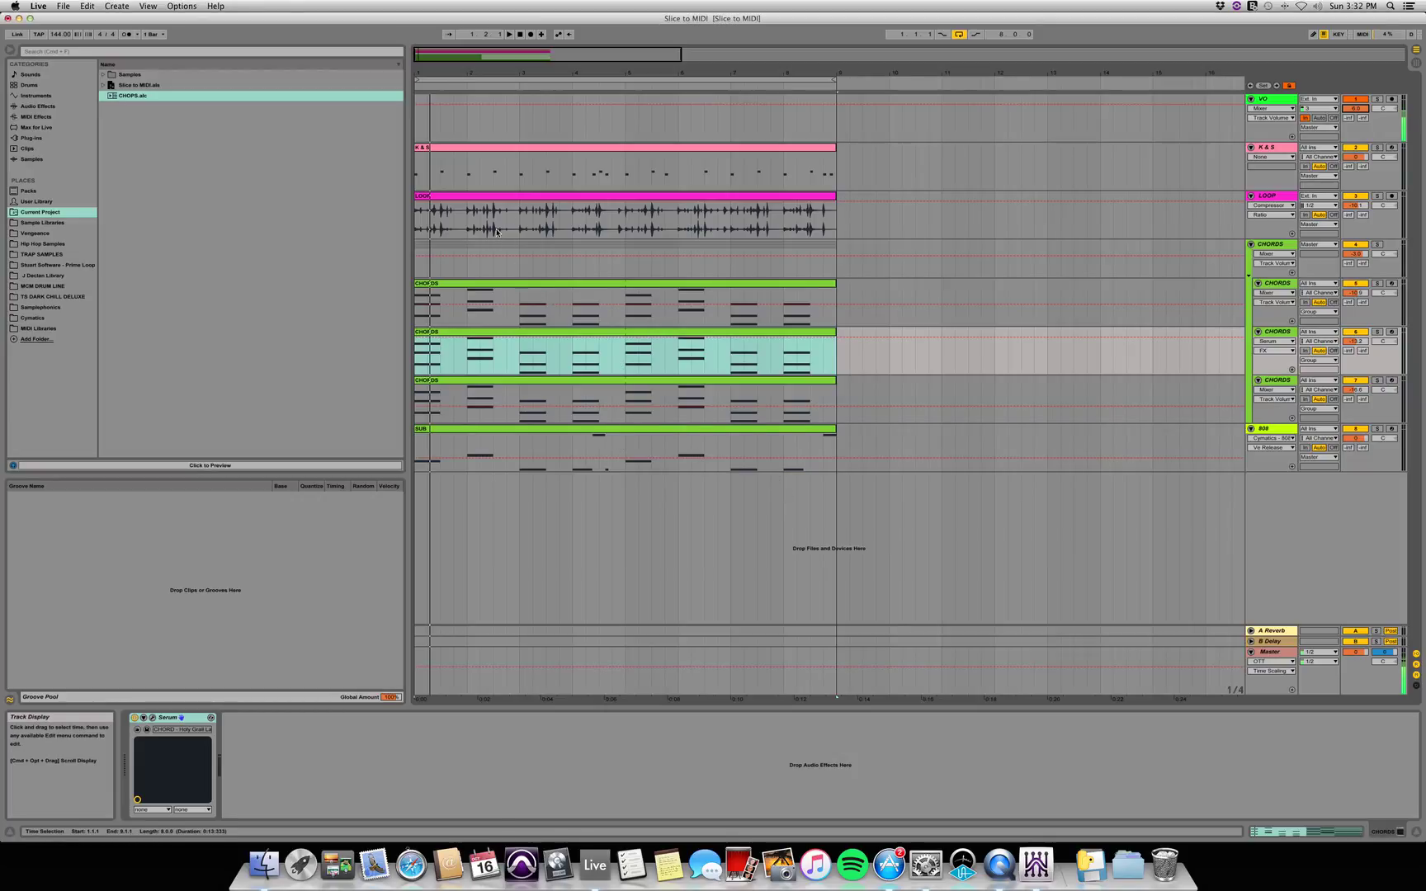
{"action": "left_click", "coordinate": [522, 172]}
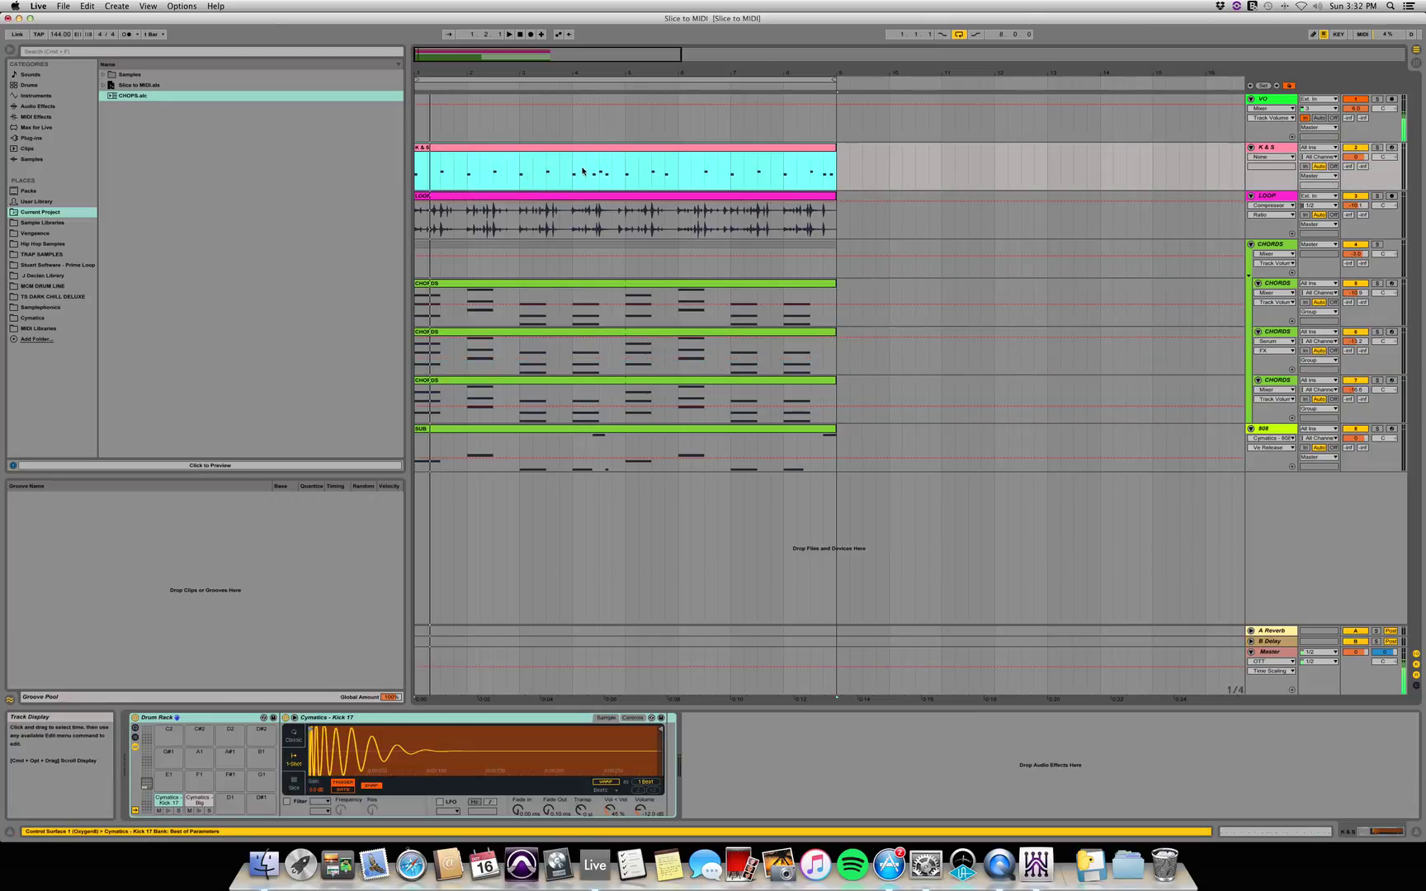
{"action": "key", "text": "space"}
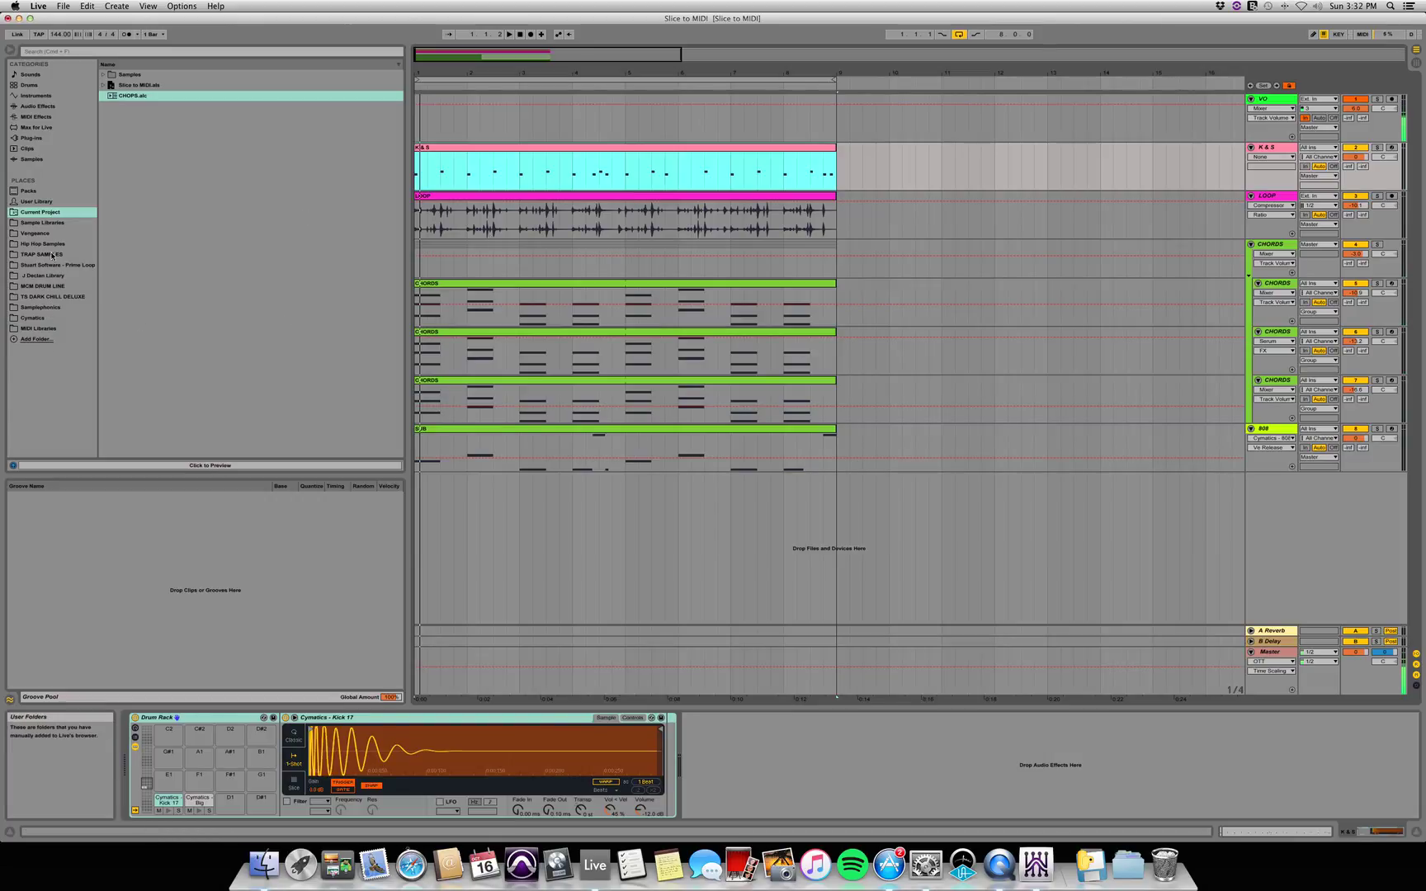
Add BL_Gm_130_lead_phrase_AllInMyHead.wav from Sample Libraries to a new audio track at bar 1 and set its warp mode to Complex
{"action": "left_click", "coordinate": [51, 224]}
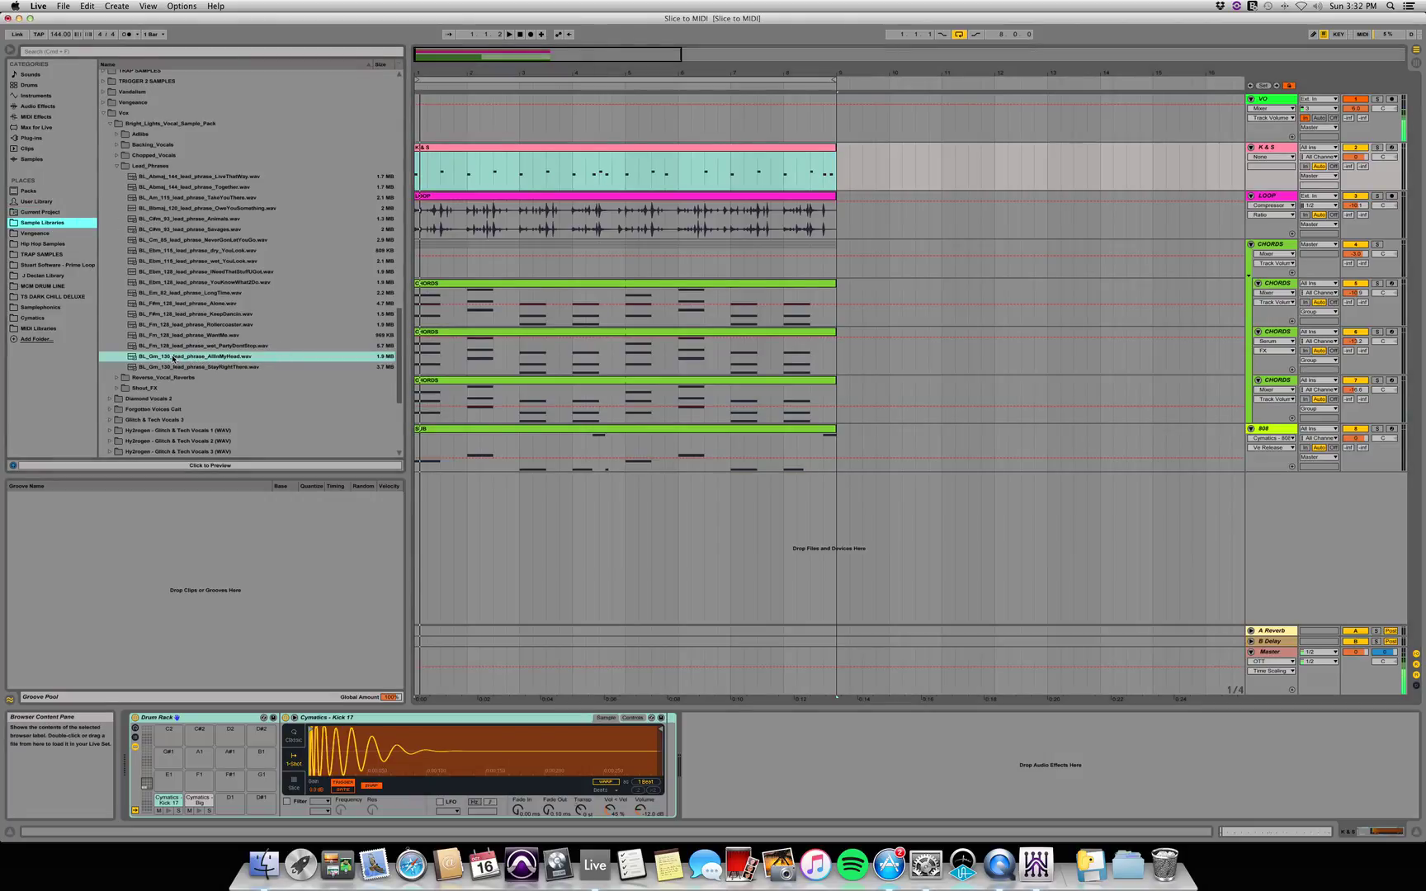
{"action": "left_click_drag", "start_coordinate": [158, 358], "coordinate": [438, 485]}
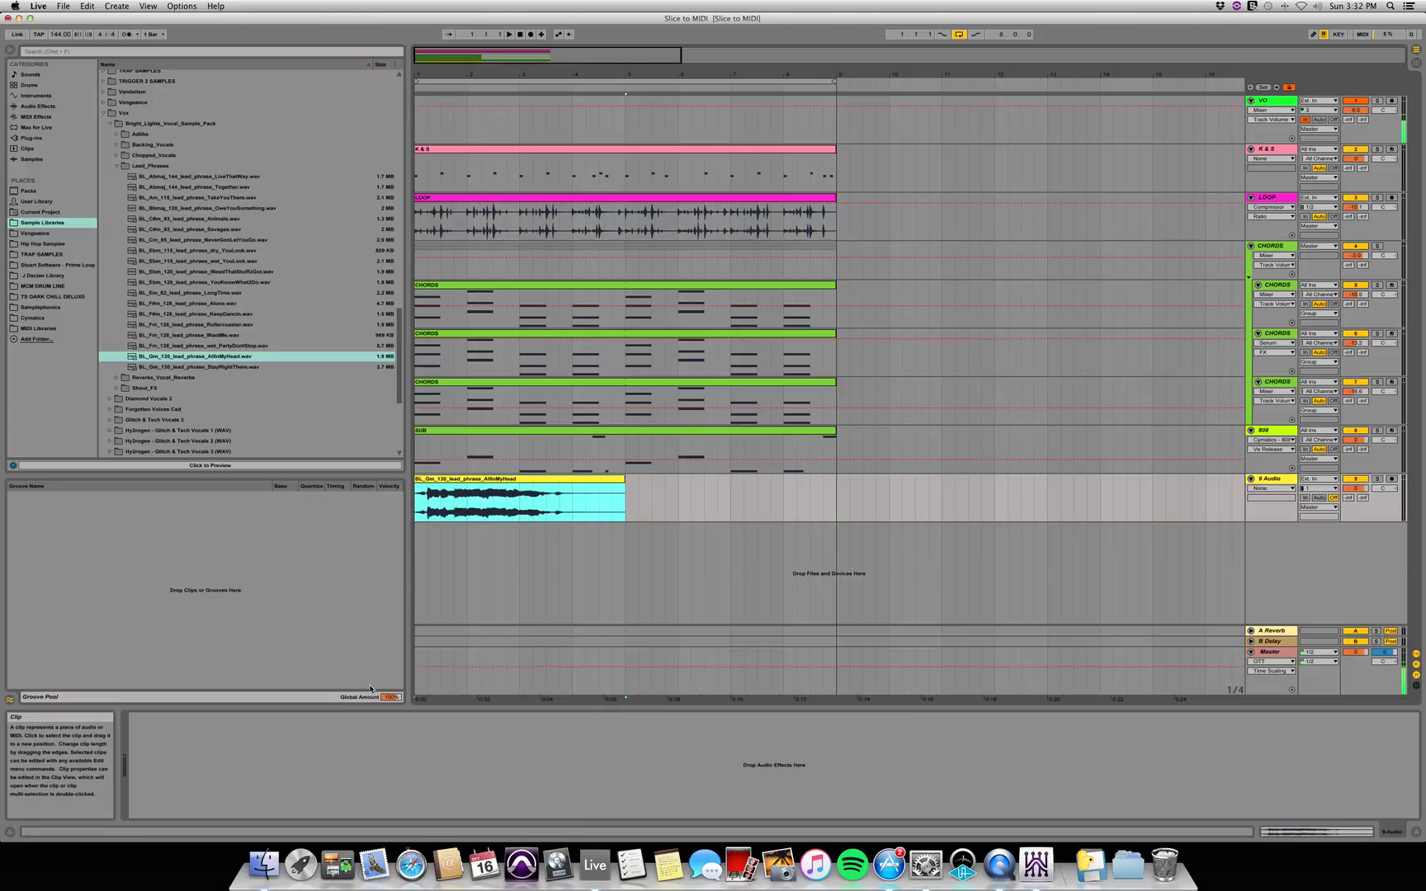
{"action": "double_click", "coordinate": [454, 483]}
{"action": "left_click", "coordinate": [239, 778]}
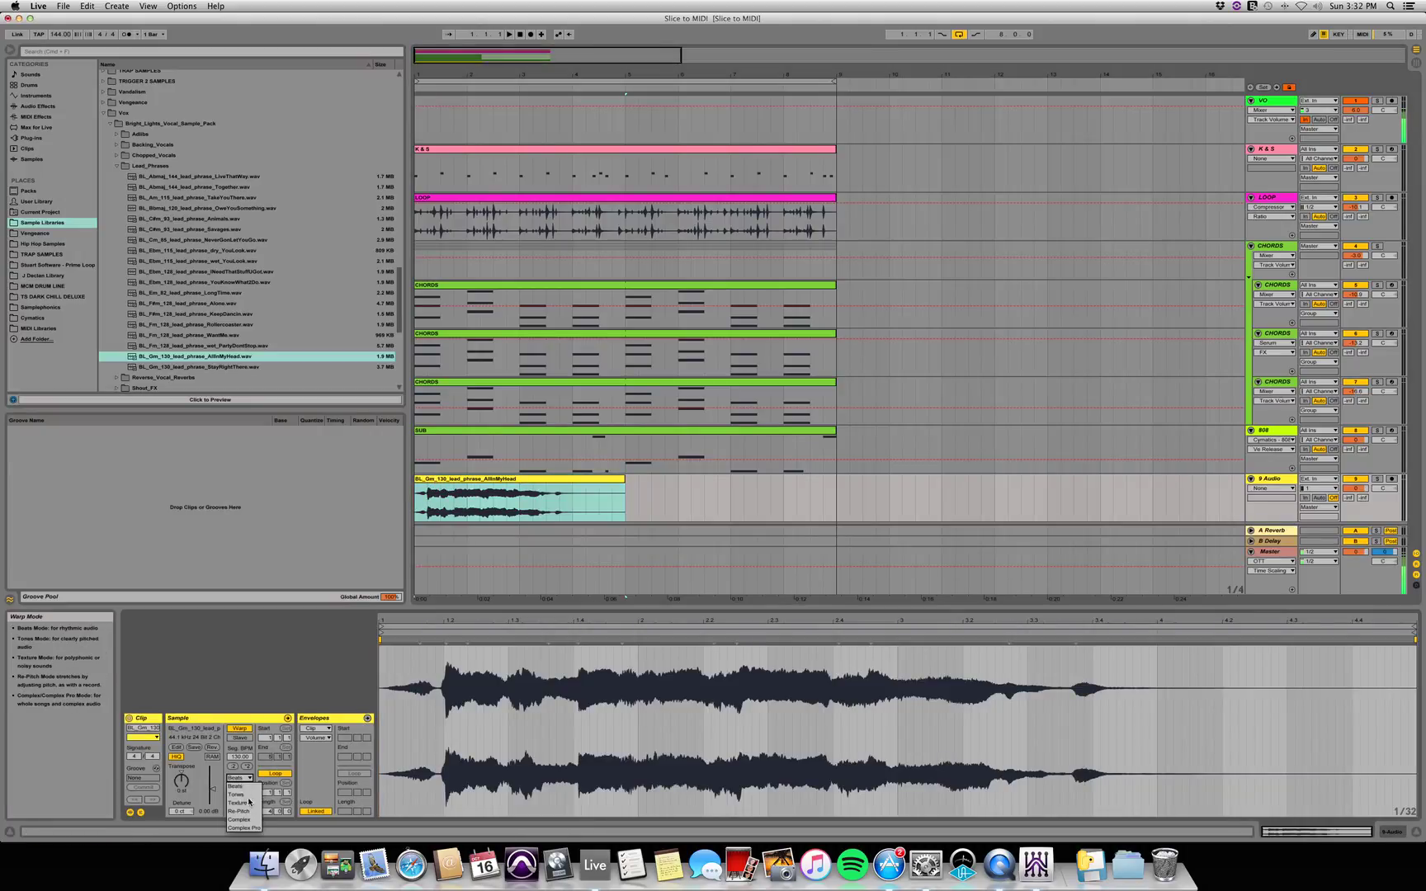
{"action": "left_click", "coordinate": [249, 820]}
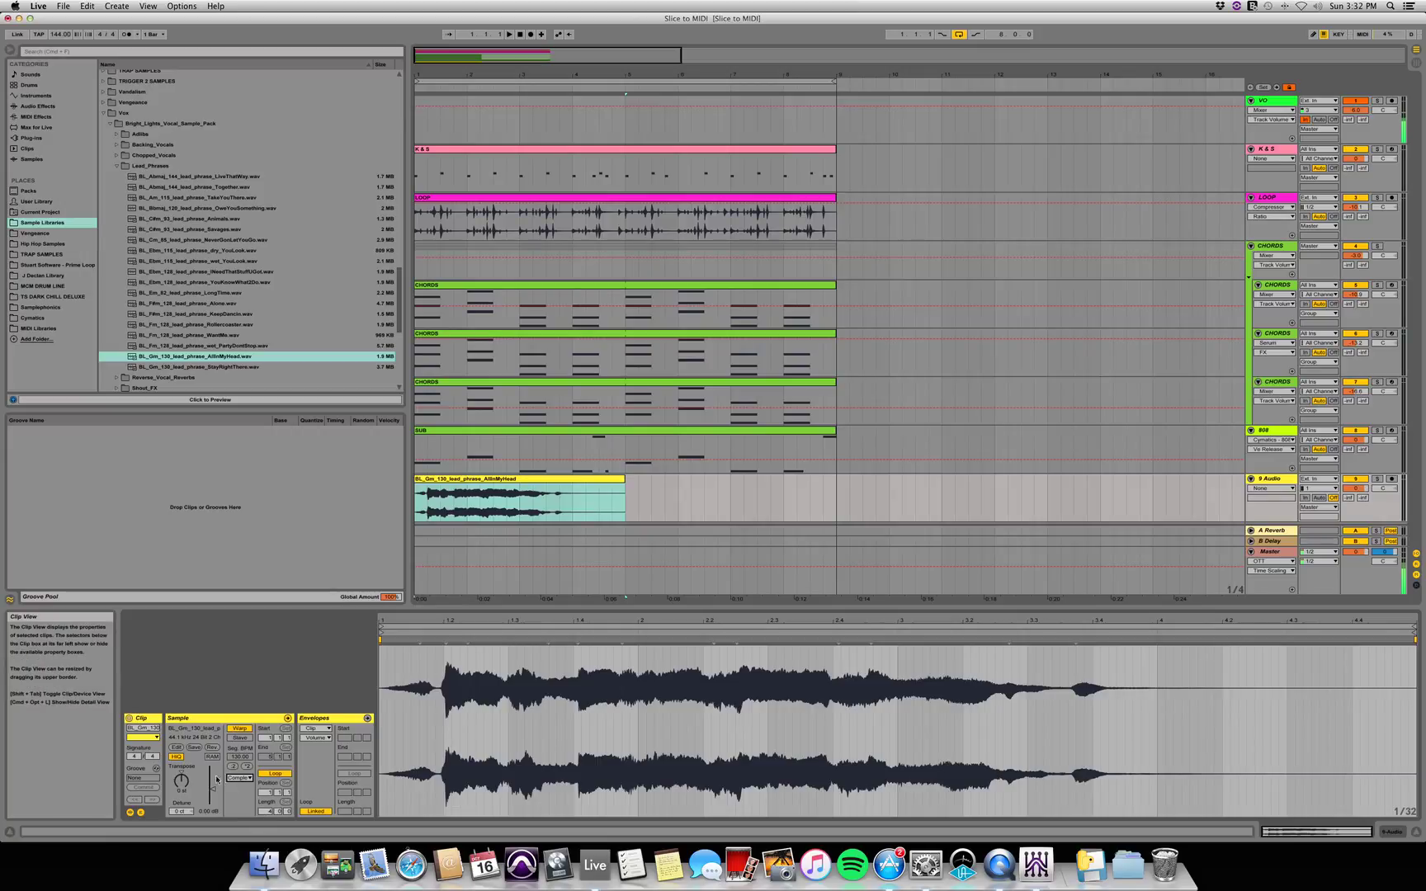
Transpose the vocal clip down and play it back with the arrangement
{"action": "left_click", "coordinate": [459, 480]}
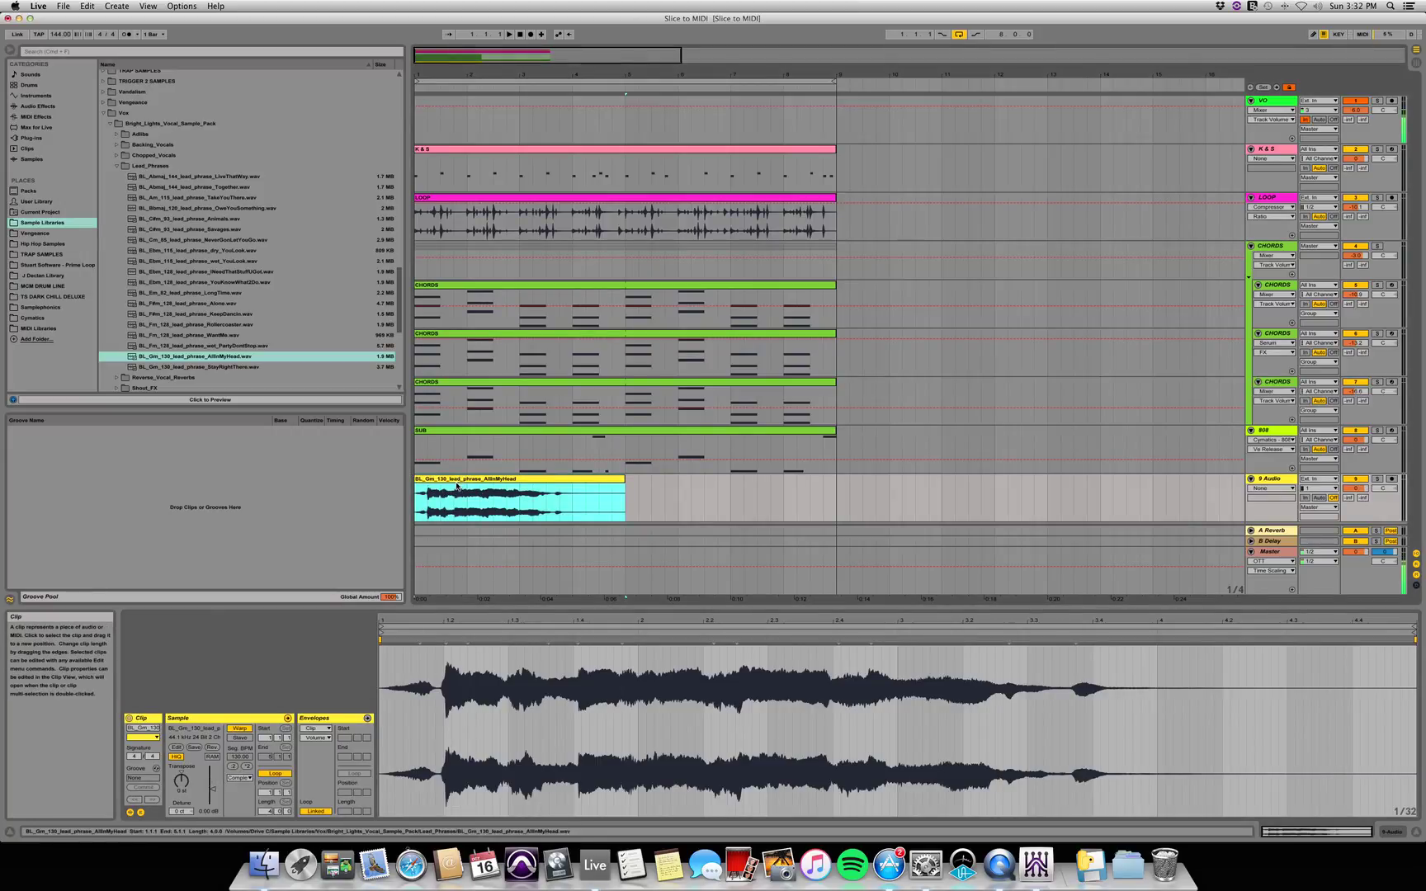
{"action": "left_click", "coordinate": [498, 481]}
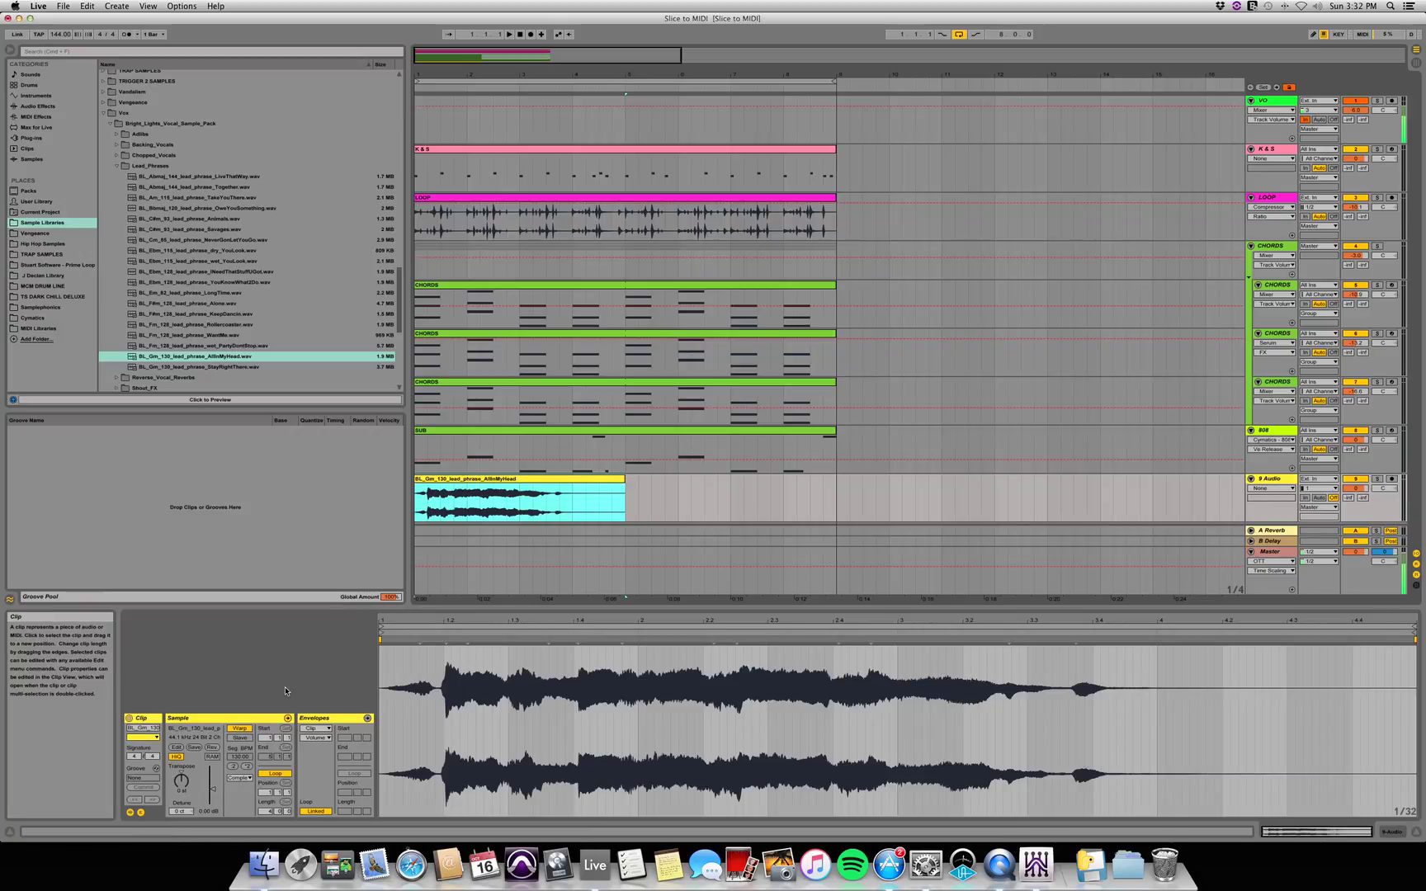
{"action": "left_click", "coordinate": [184, 789]}
{"action": "key", "text": "Down"}
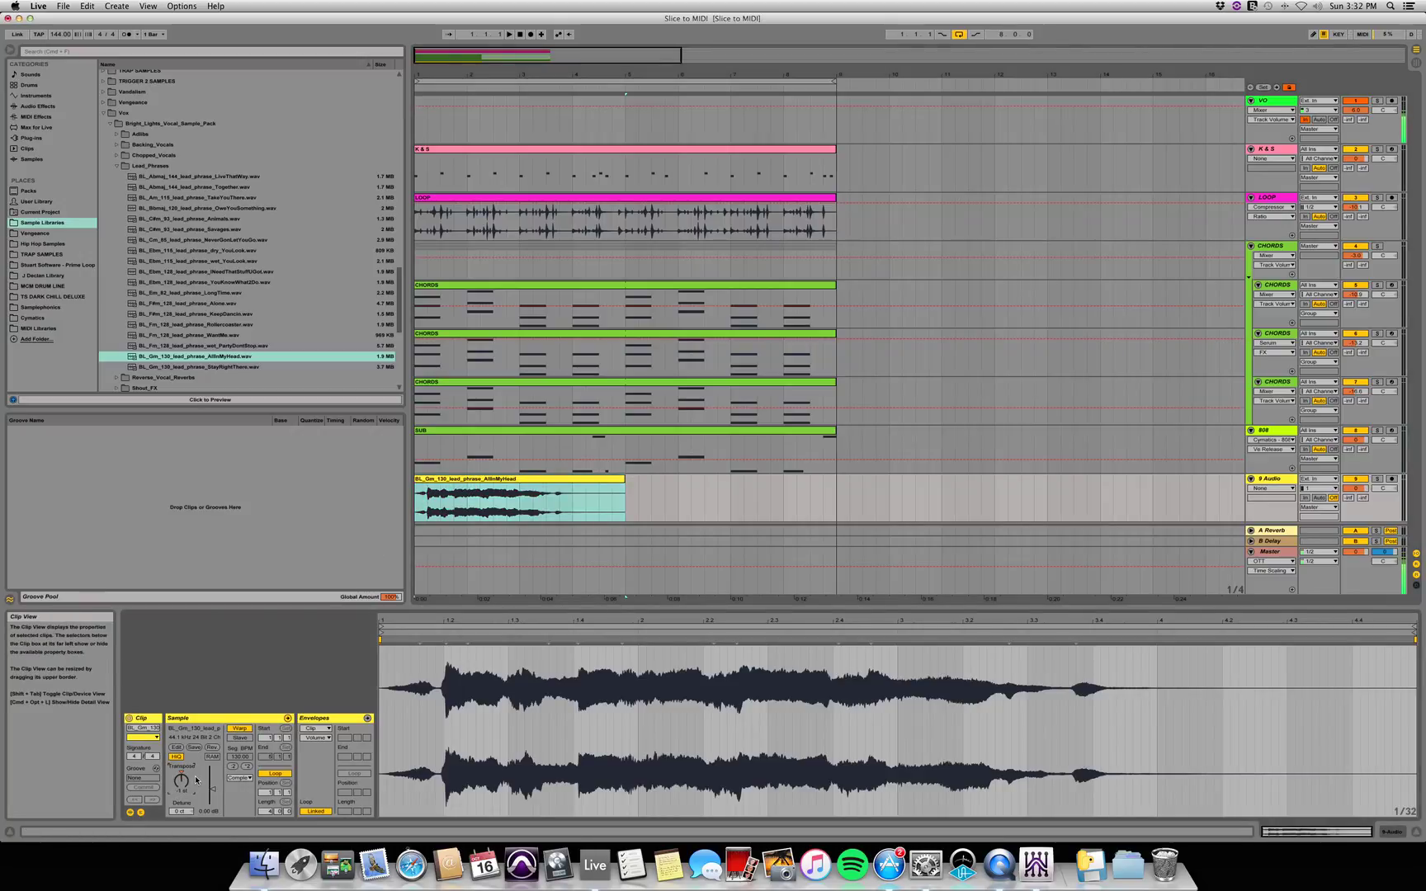
{"action": "left_click", "coordinate": [532, 479]}
{"action": "key", "text": "space"}
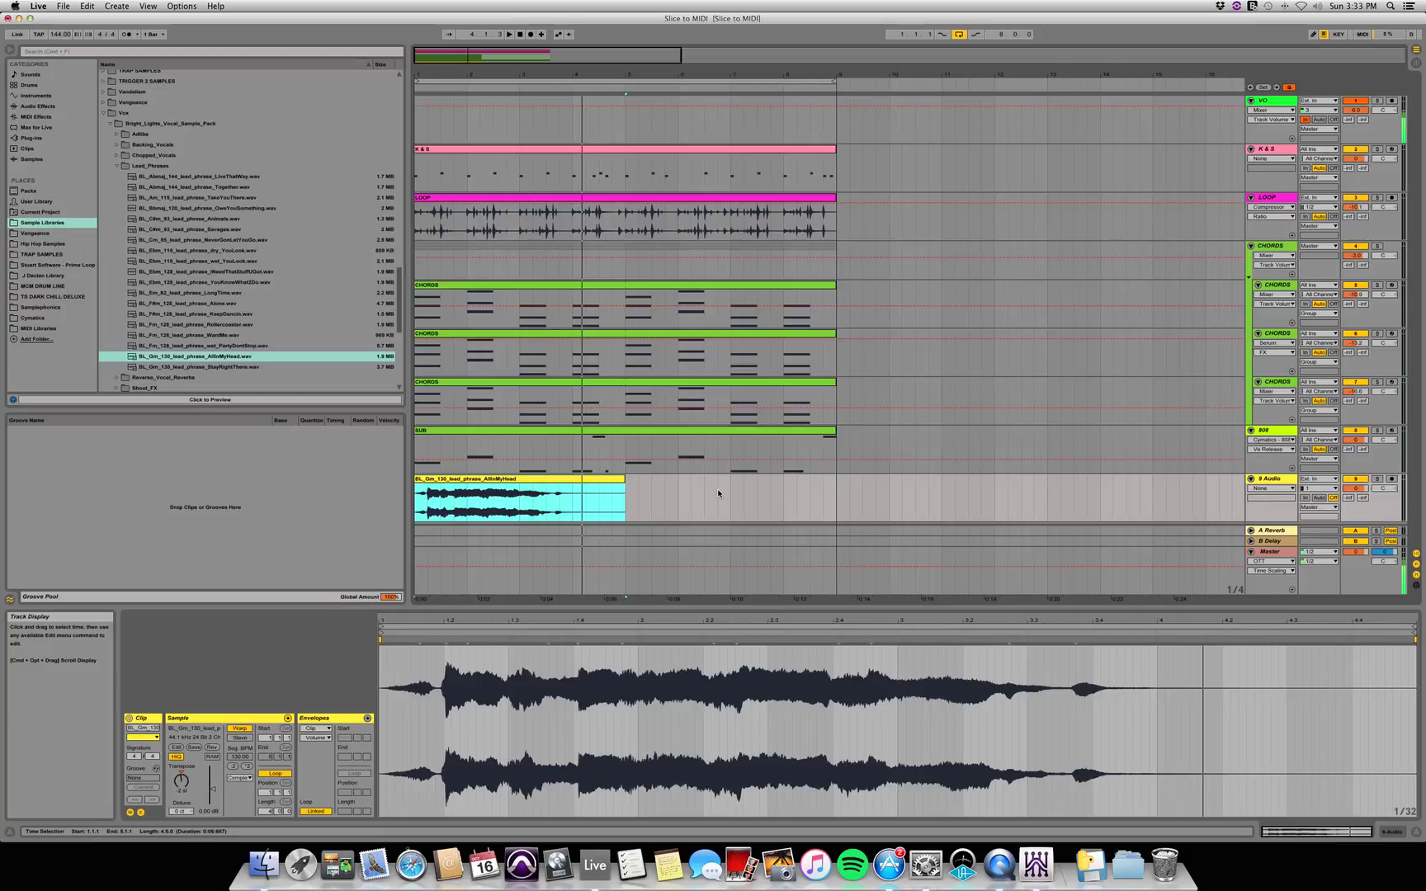
Try to chop the vocal clip by hand, splitting out short sections and deleting the one from 1.4 to 2.1
{"action": "left_click", "coordinate": [1284, 480]}
{"action": "mouse_move", "coordinate": [455, 504]}
{"action": "left_mouse_down"}
{"action": "mouse_move", "coordinate": [497, 505]}
{"action": "mouse_move", "coordinate": [467, 502]}
{"action": "left_mouse_up"}
{"action": "key", "text": "super+e"}
{"action": "left_click", "coordinate": [452, 502]}
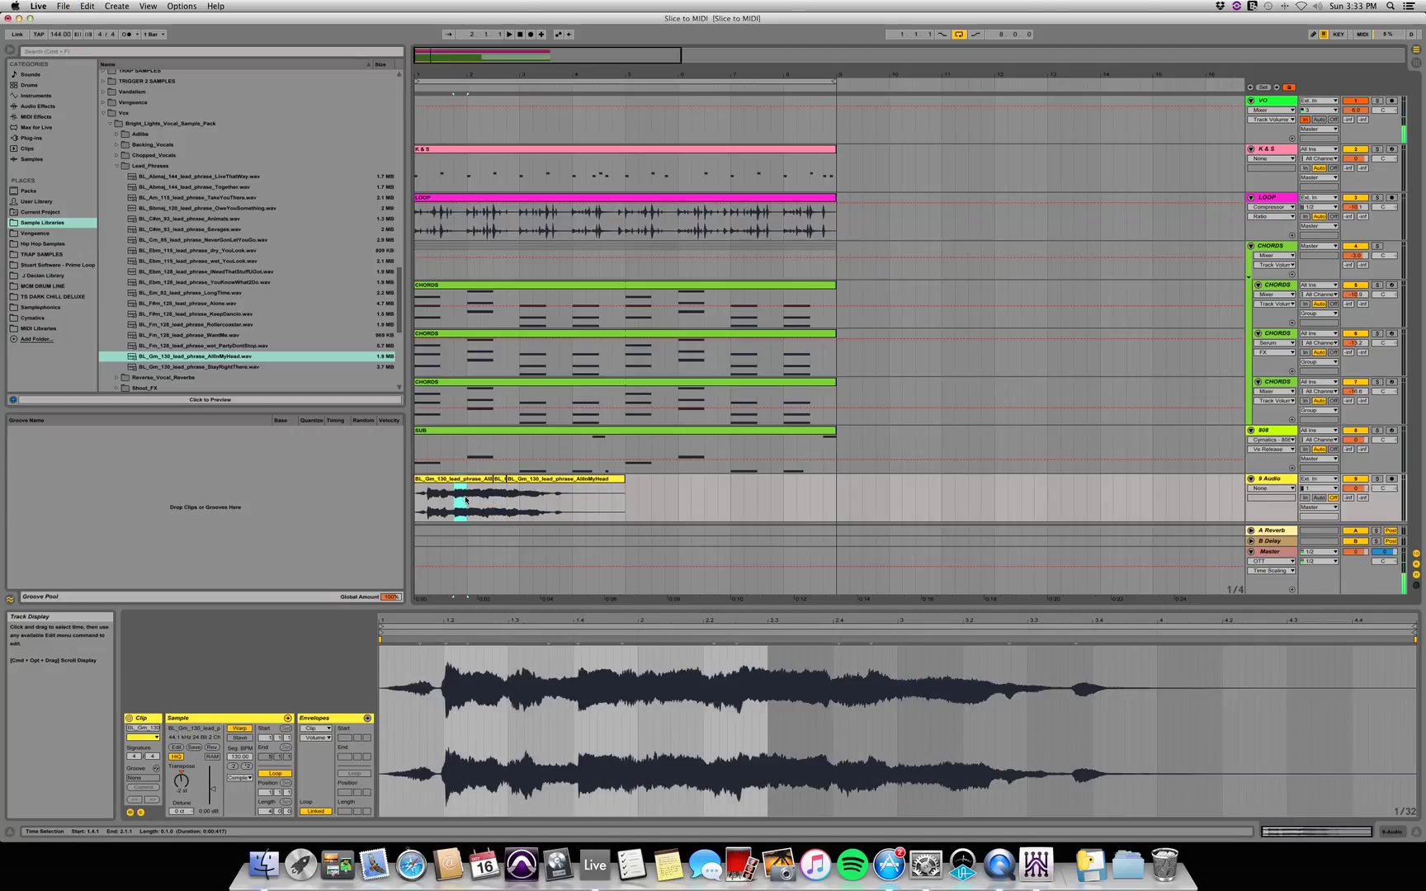
{"action": "key", "text": "super+e"}
{"action": "key", "text": "Delete"}
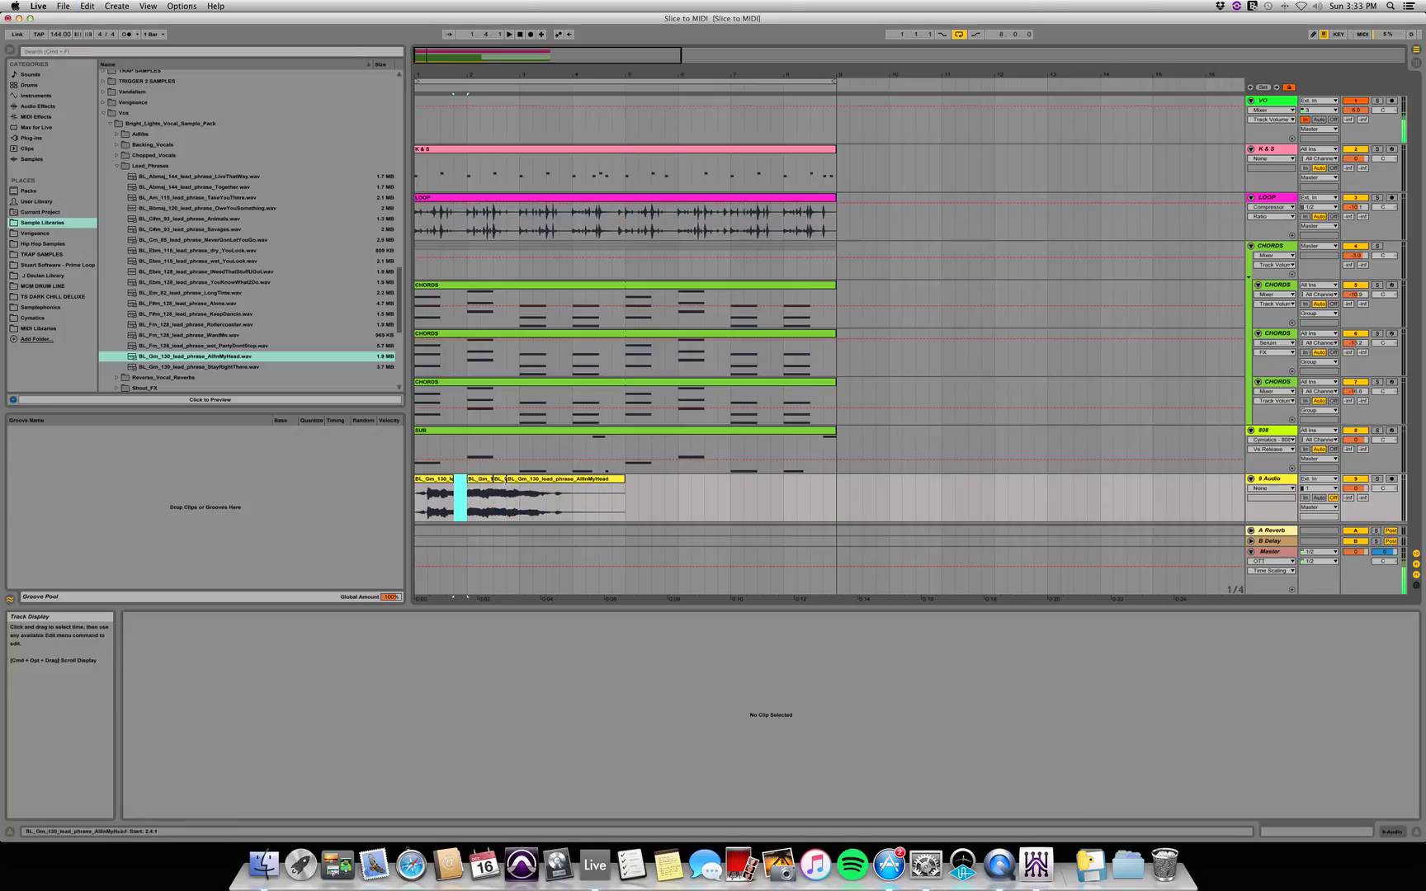
Undo the manual splits and the deletion in the vocal clip
{"action": "key", "text": "super+z"}
{"action": "key", "text": "super+z"}
{"action": "key", "text": "super+z"}
{"action": "key", "text": "super+z"}
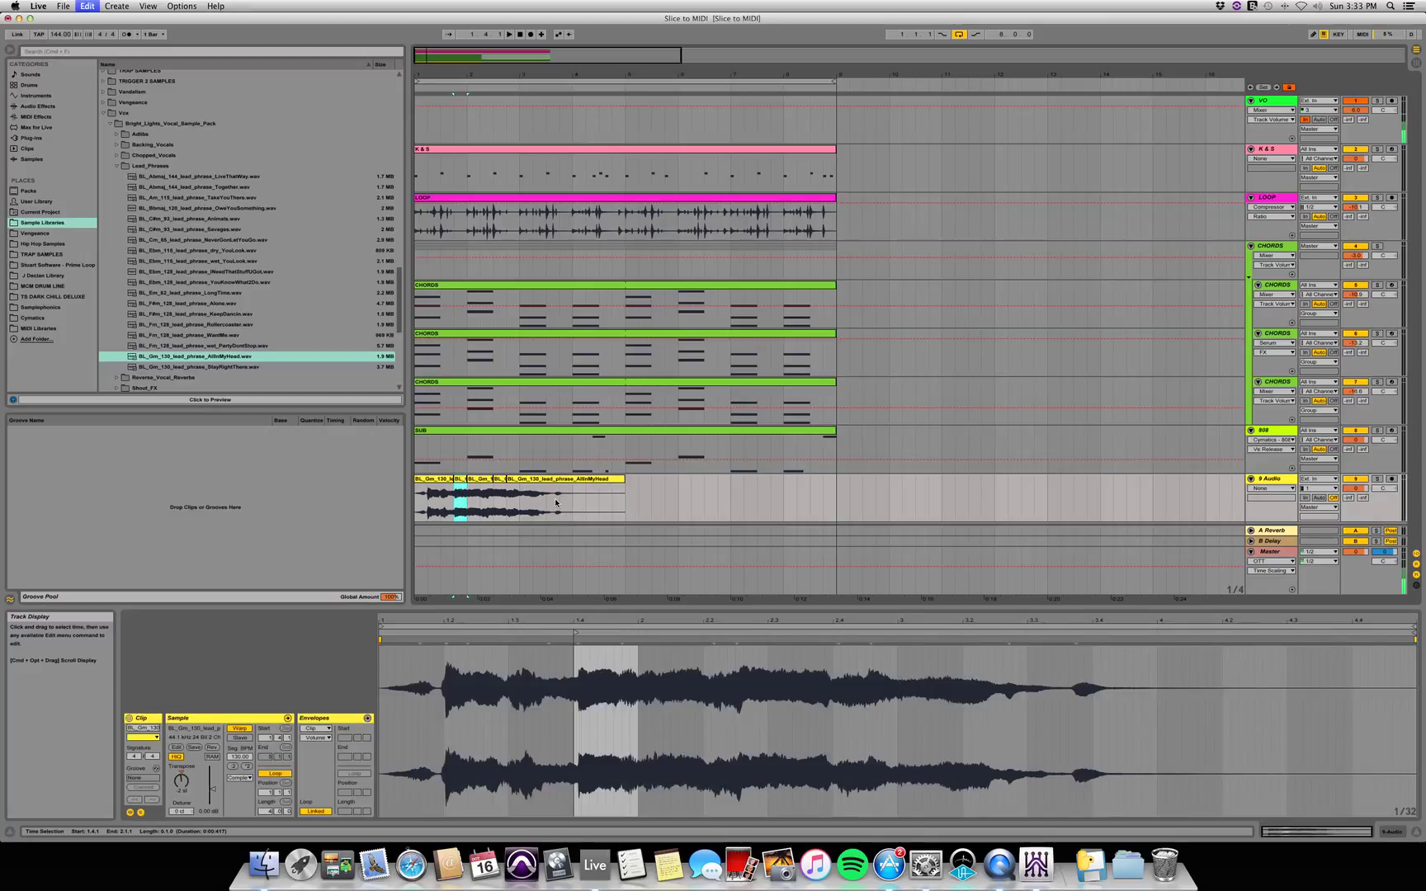
Consolidate the whole four-bar vocal clip into a new audio clip
{"action": "left_click", "coordinate": [523, 484]}
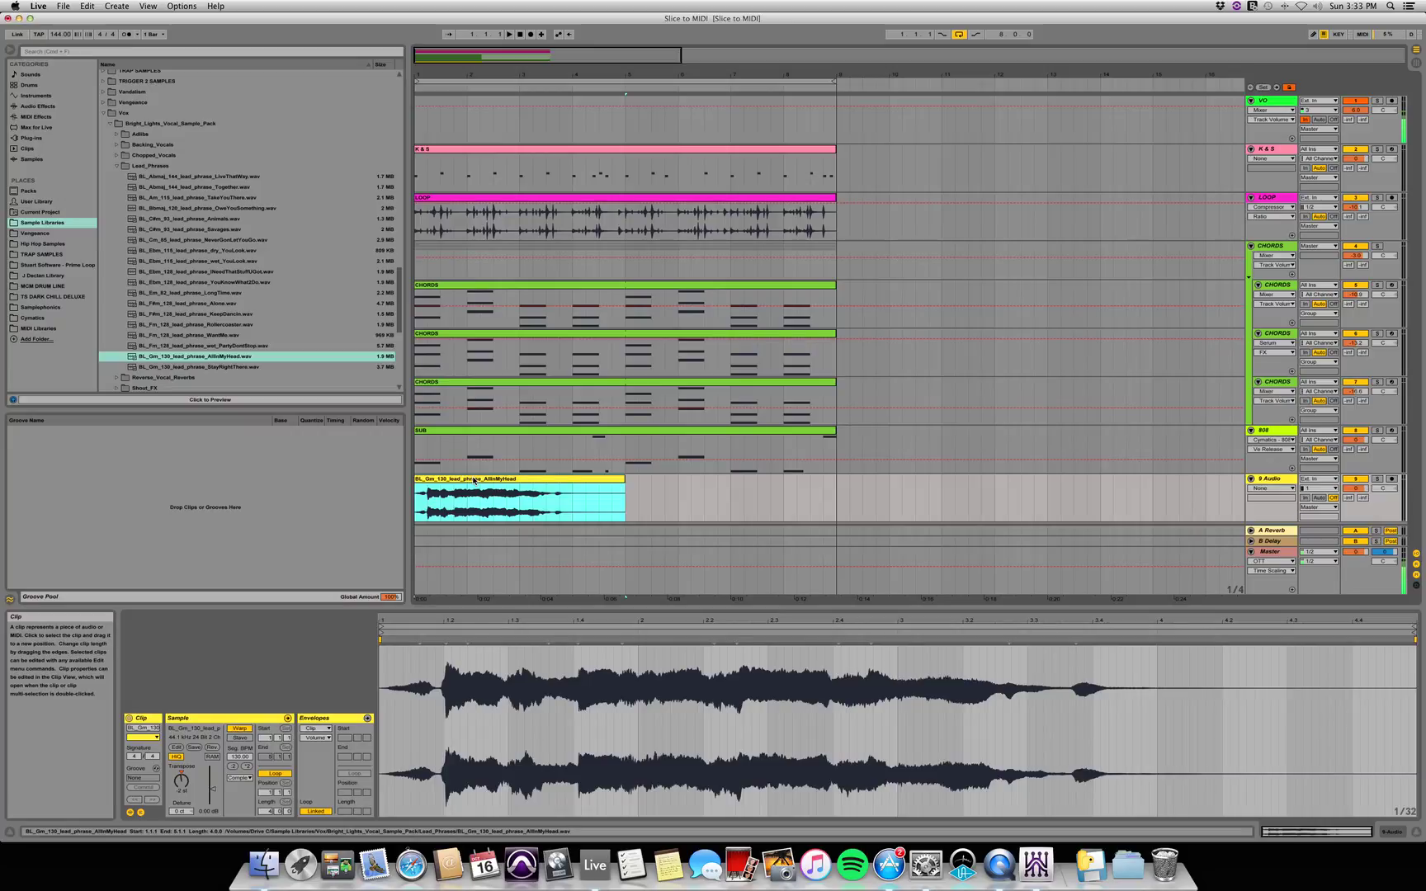
{"action": "key", "text": "super+j"}
{"action": "key", "text": "super+j"}
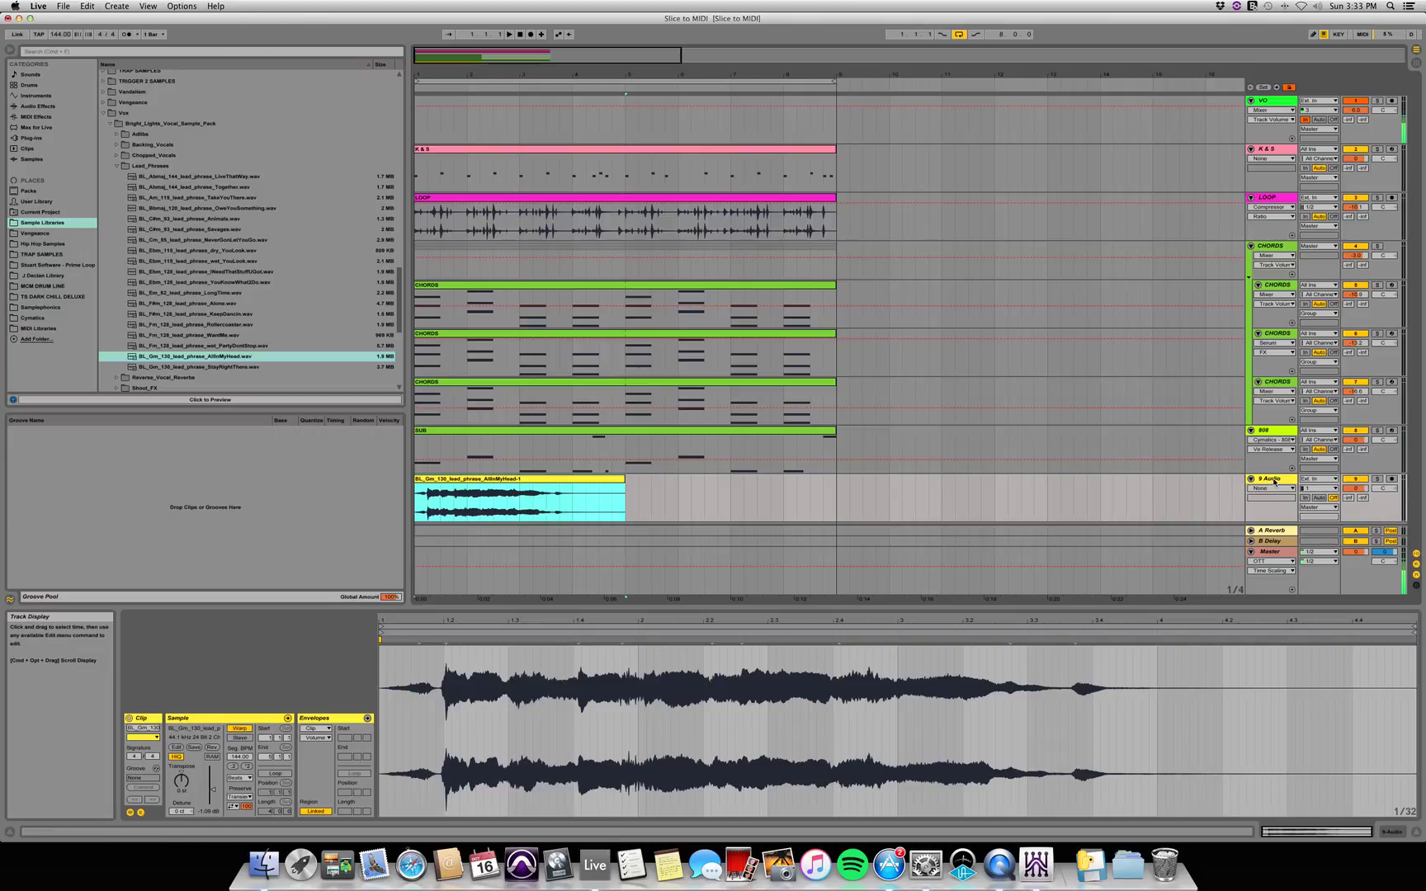
Slice the consolidated vocal to a new MIDI track with one slice per 1/8 note and the Built-in preset, and delete the original audio track
{"action": "right_click", "coordinate": [458, 481]}
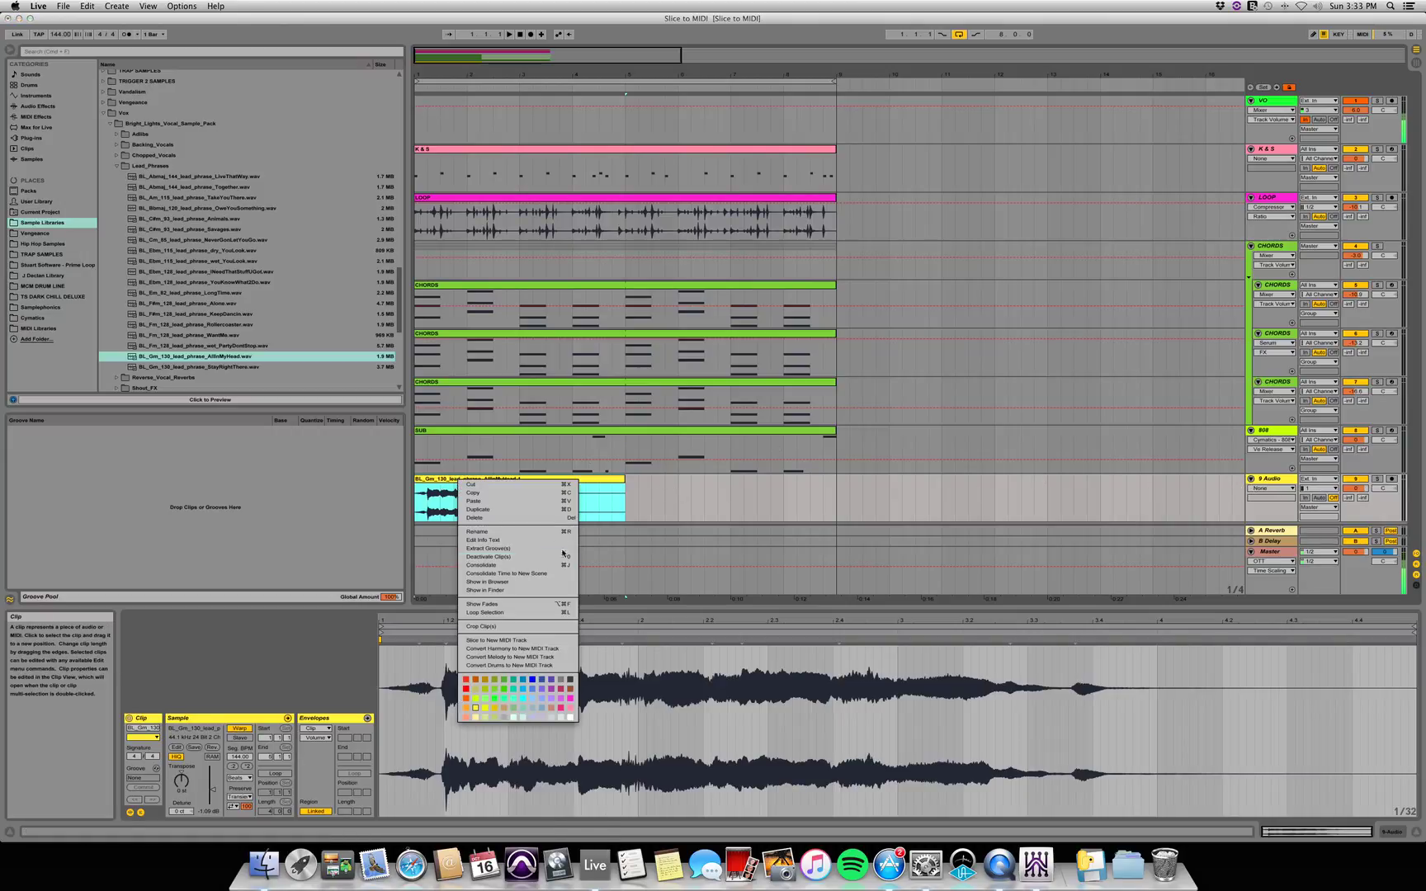
{"action": "left_click", "coordinate": [522, 641]}
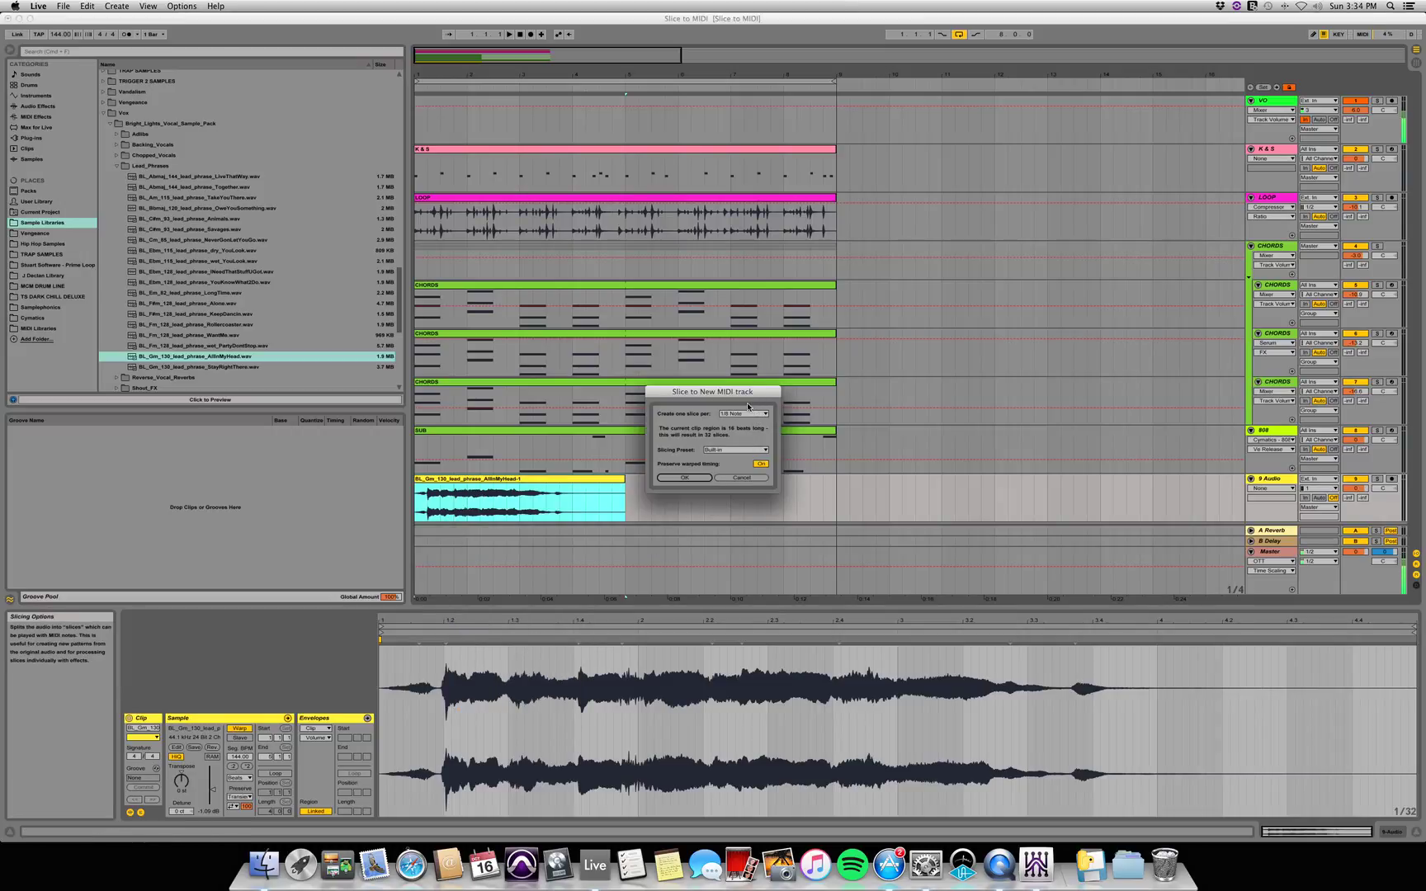
{"action": "left_click", "coordinate": [750, 416]}
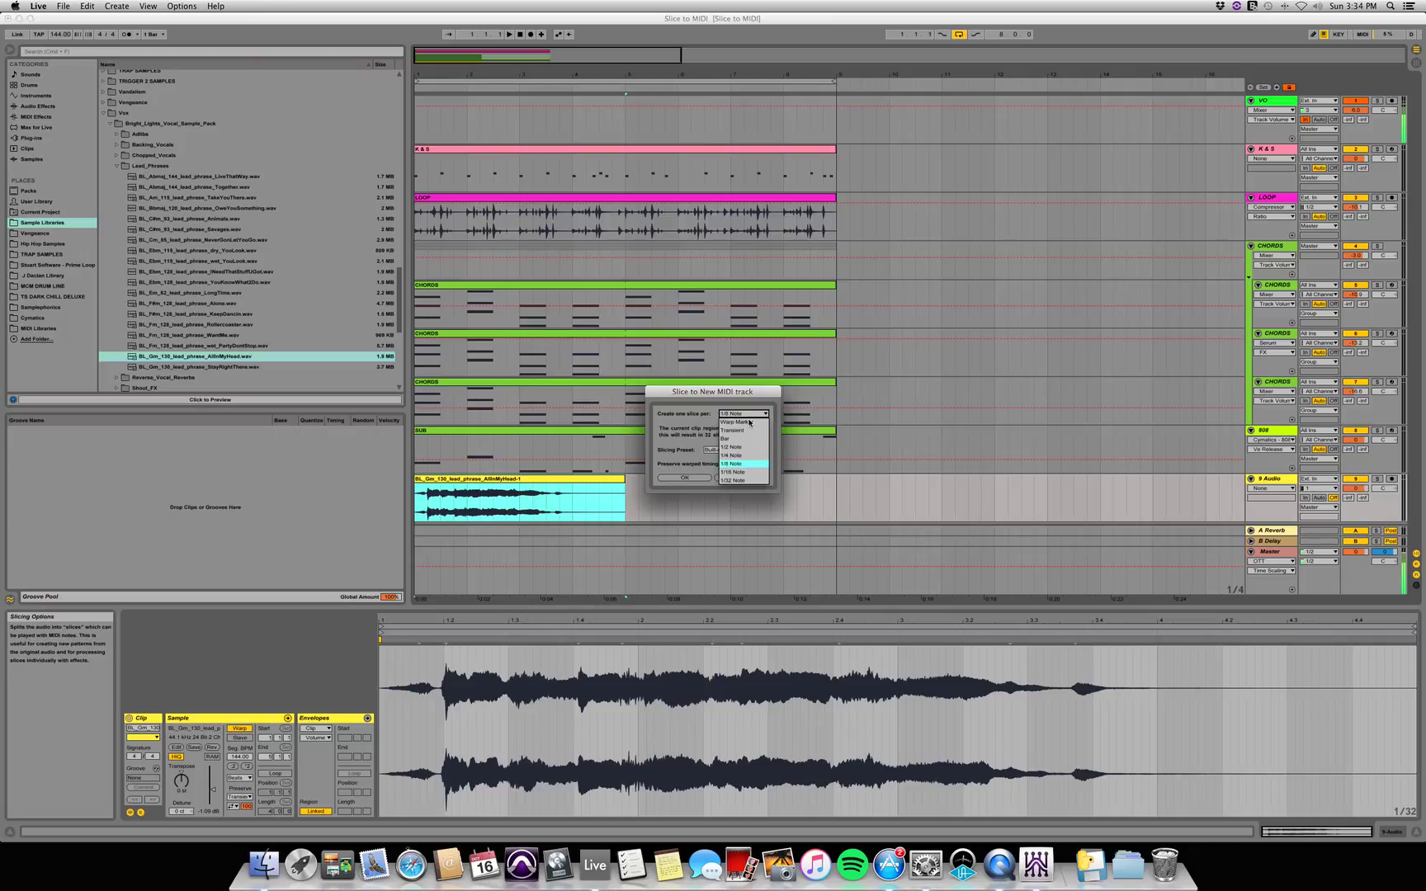
{"action": "left_click", "coordinate": [749, 467]}
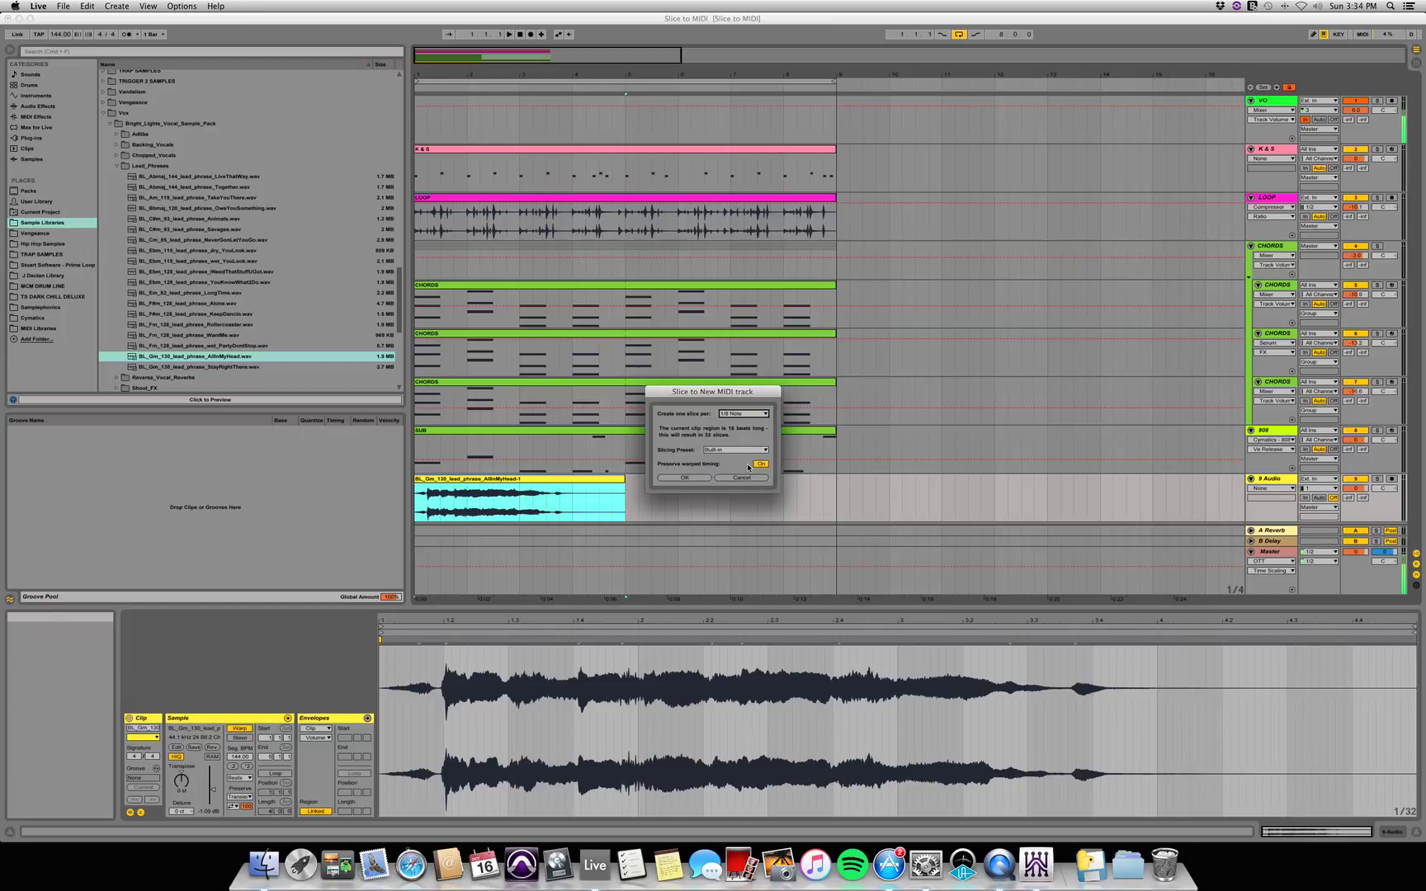
{"action": "left_click", "coordinate": [691, 481]}
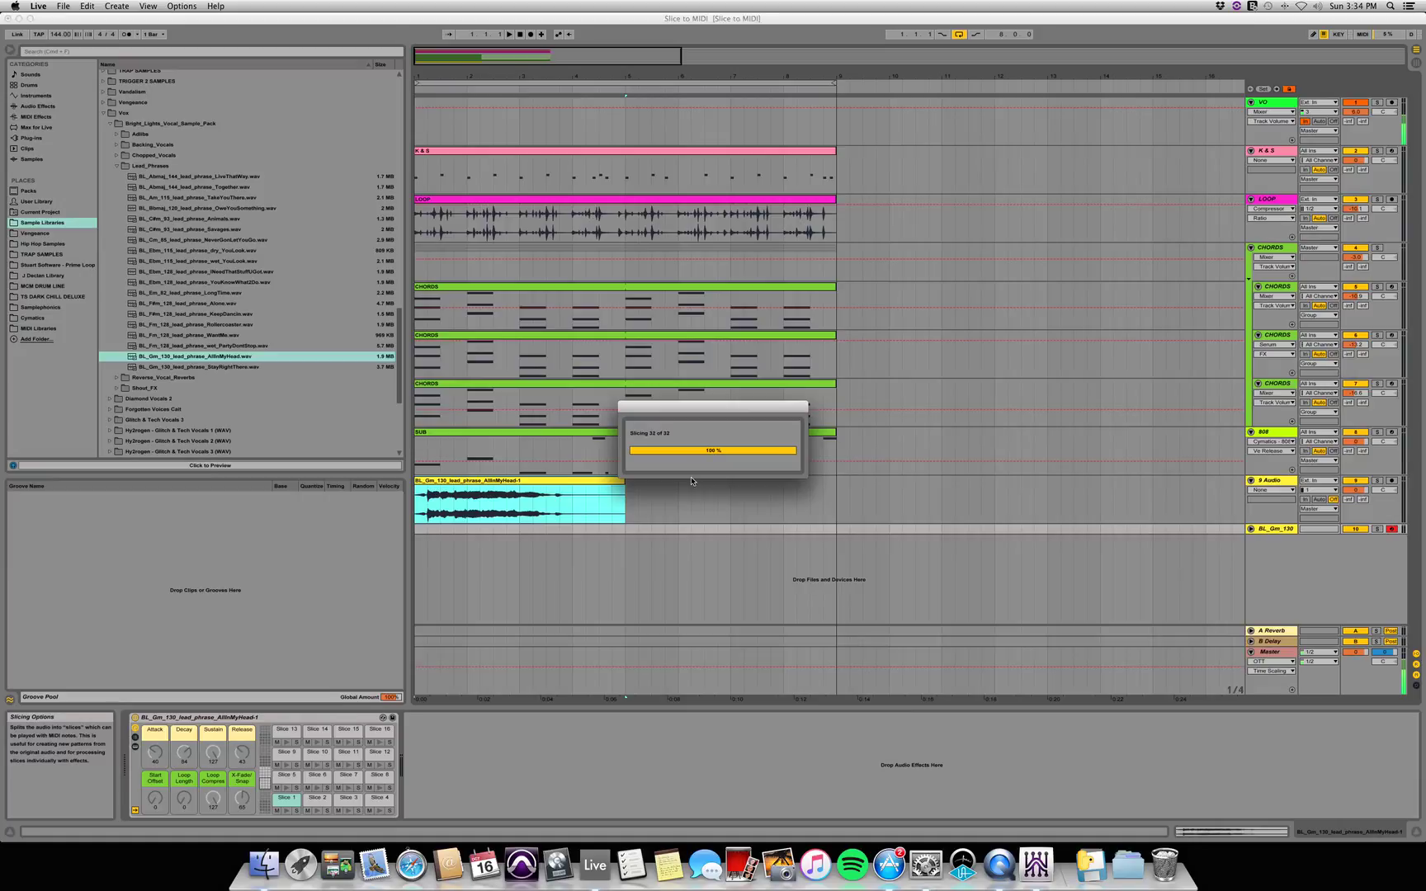
{"action": "left_click", "coordinate": [1280, 482]}
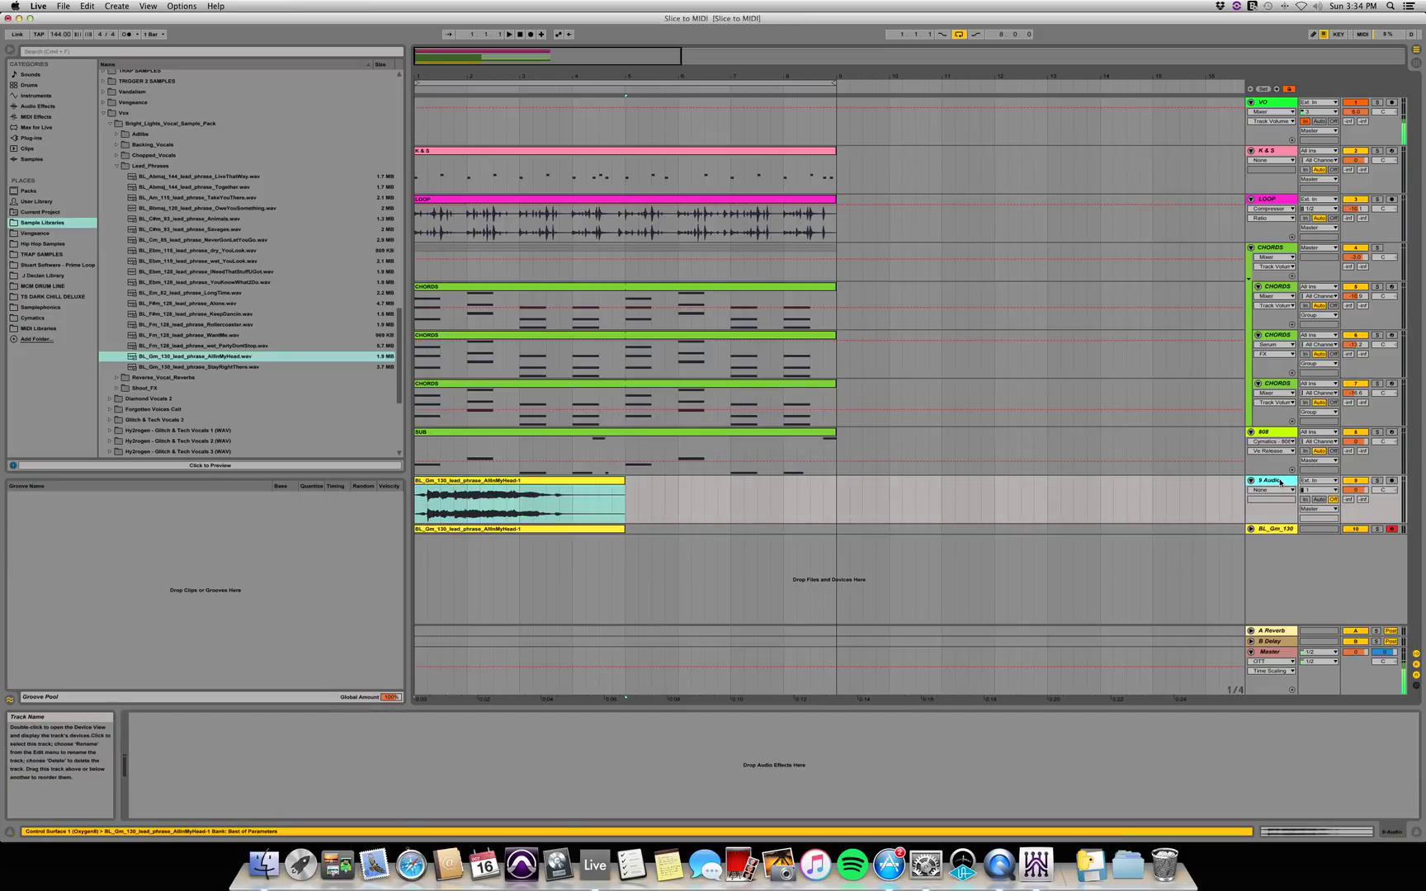
{"action": "key", "text": "Delete"}
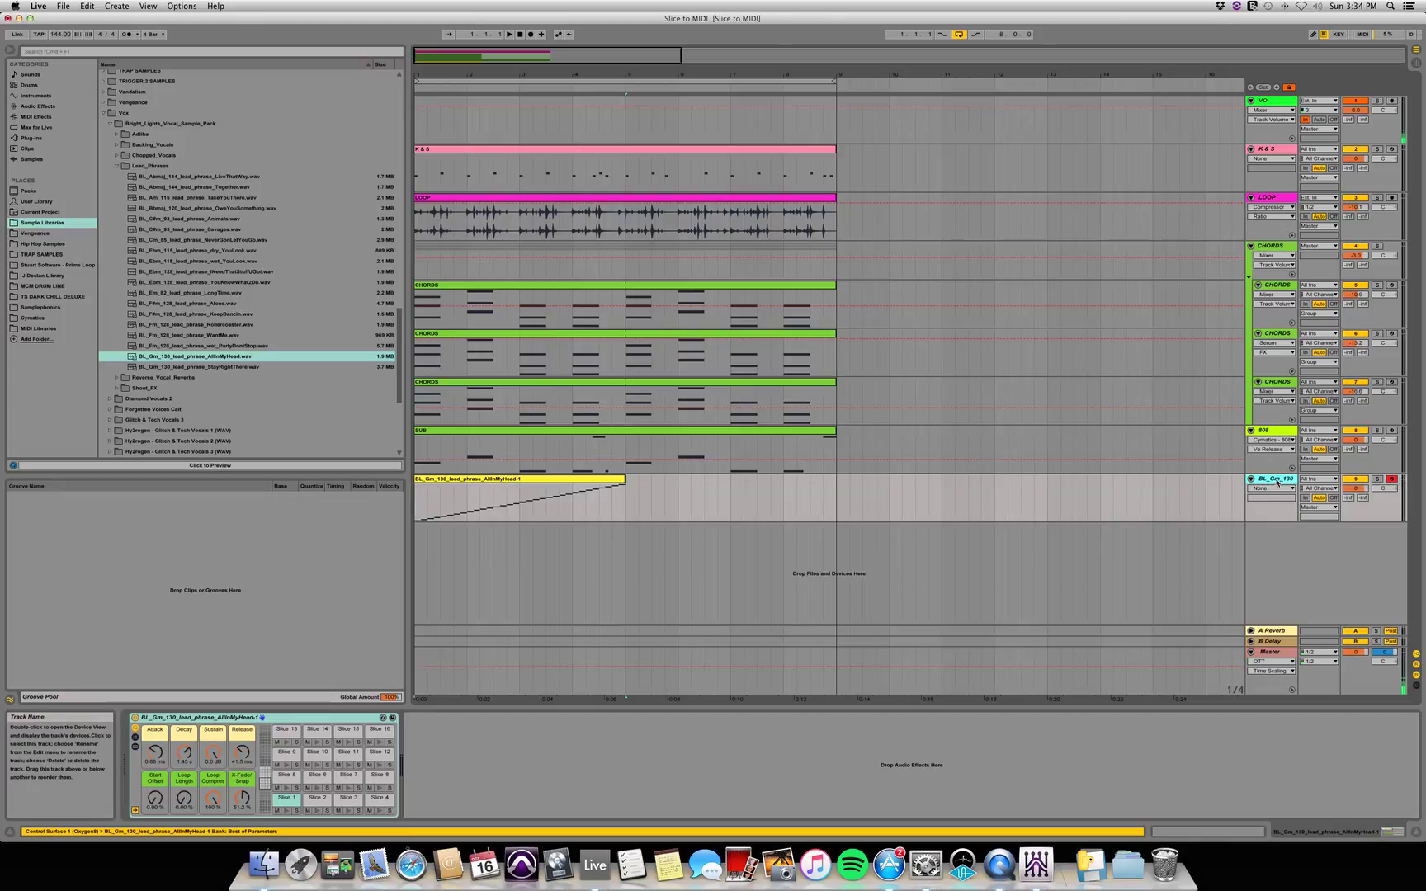
Play the sliced MIDI clip and inspect its full run of slice notes in an enlarged note editor
{"action": "left_click", "coordinate": [557, 487]}
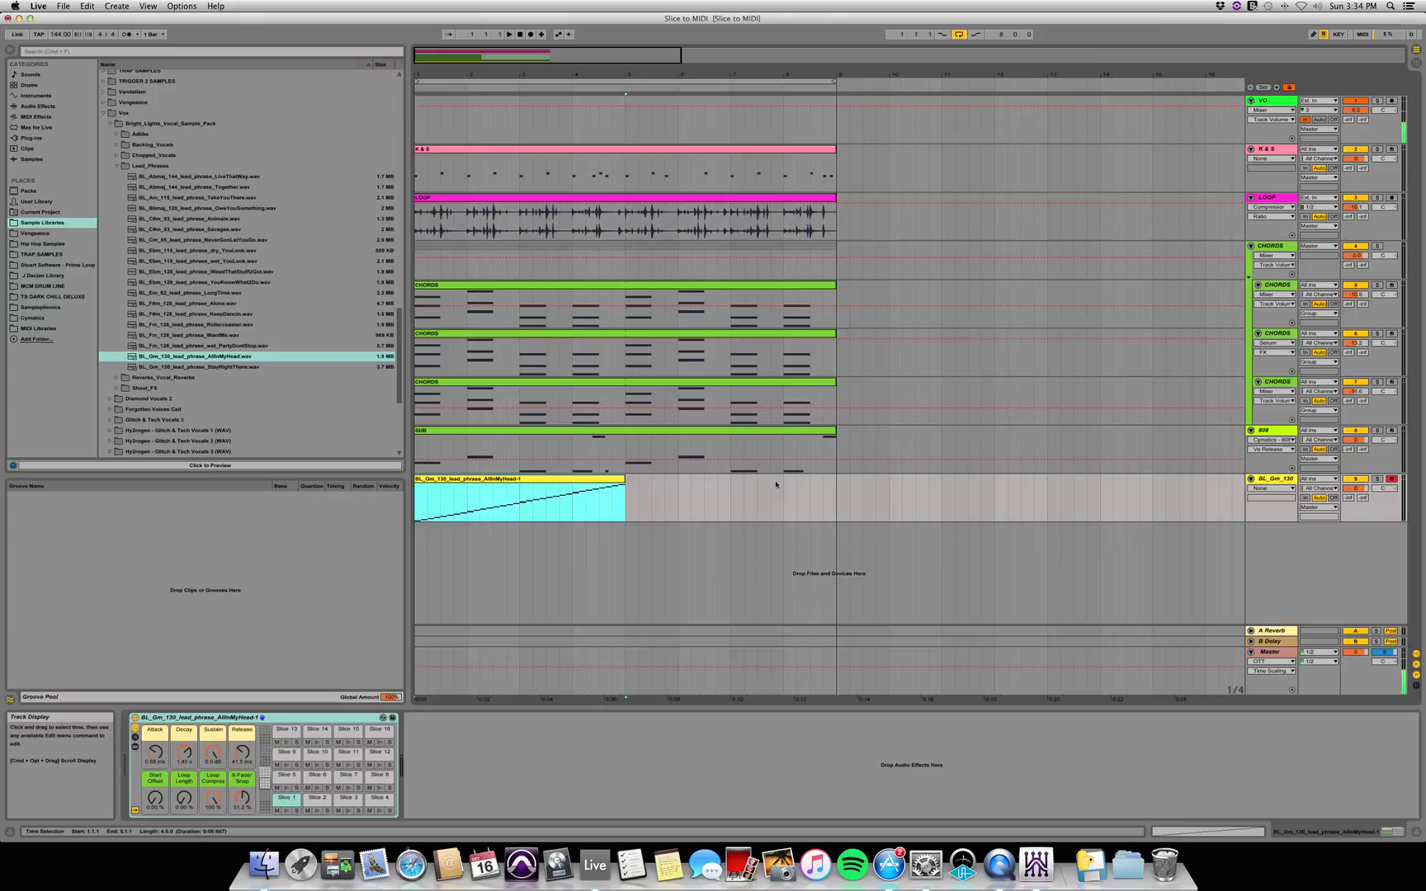
{"action": "key", "text": "space"}
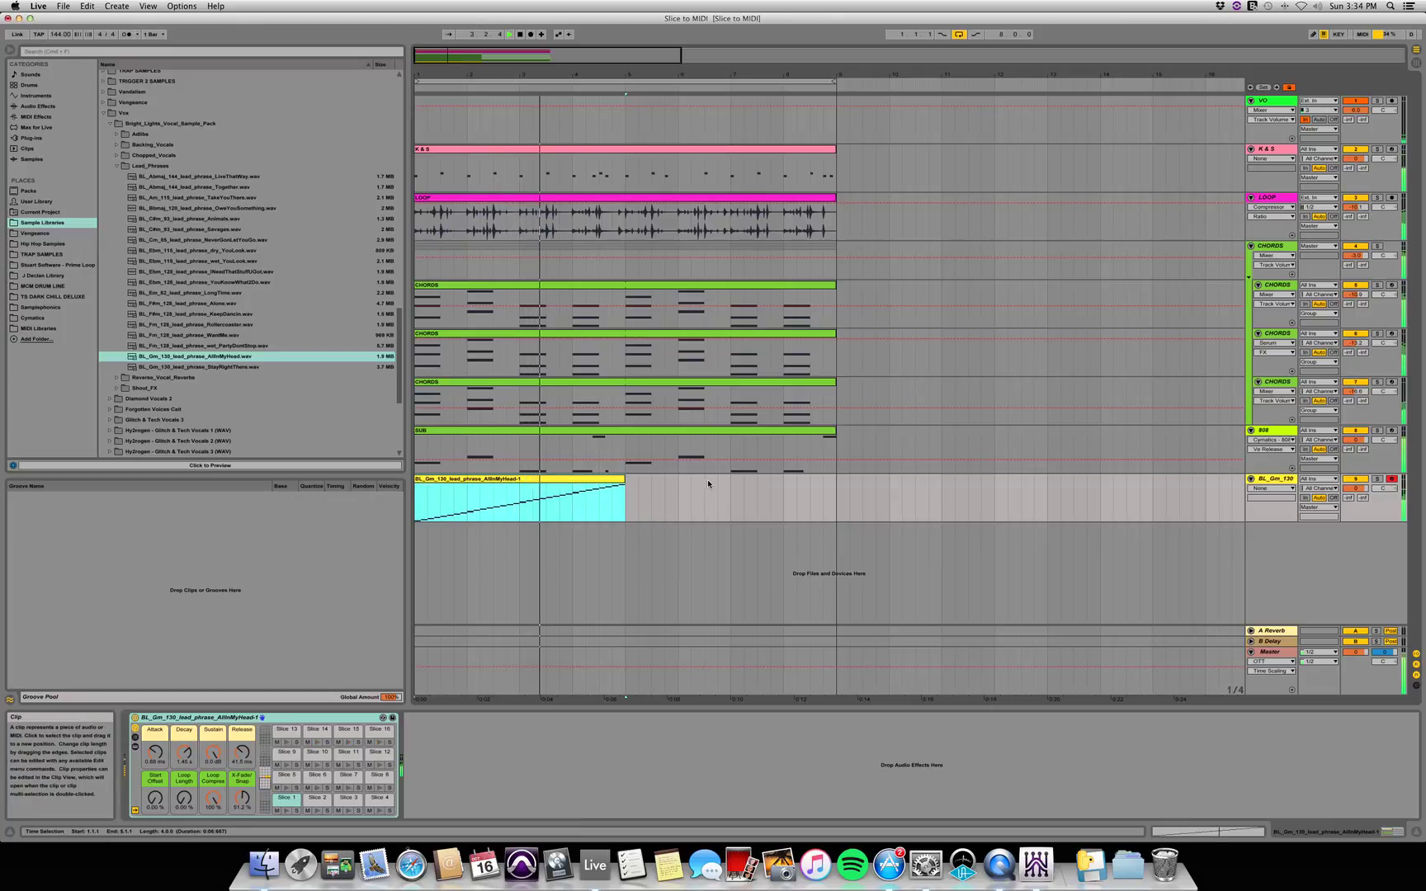
{"action": "double_click", "coordinate": [490, 480]}
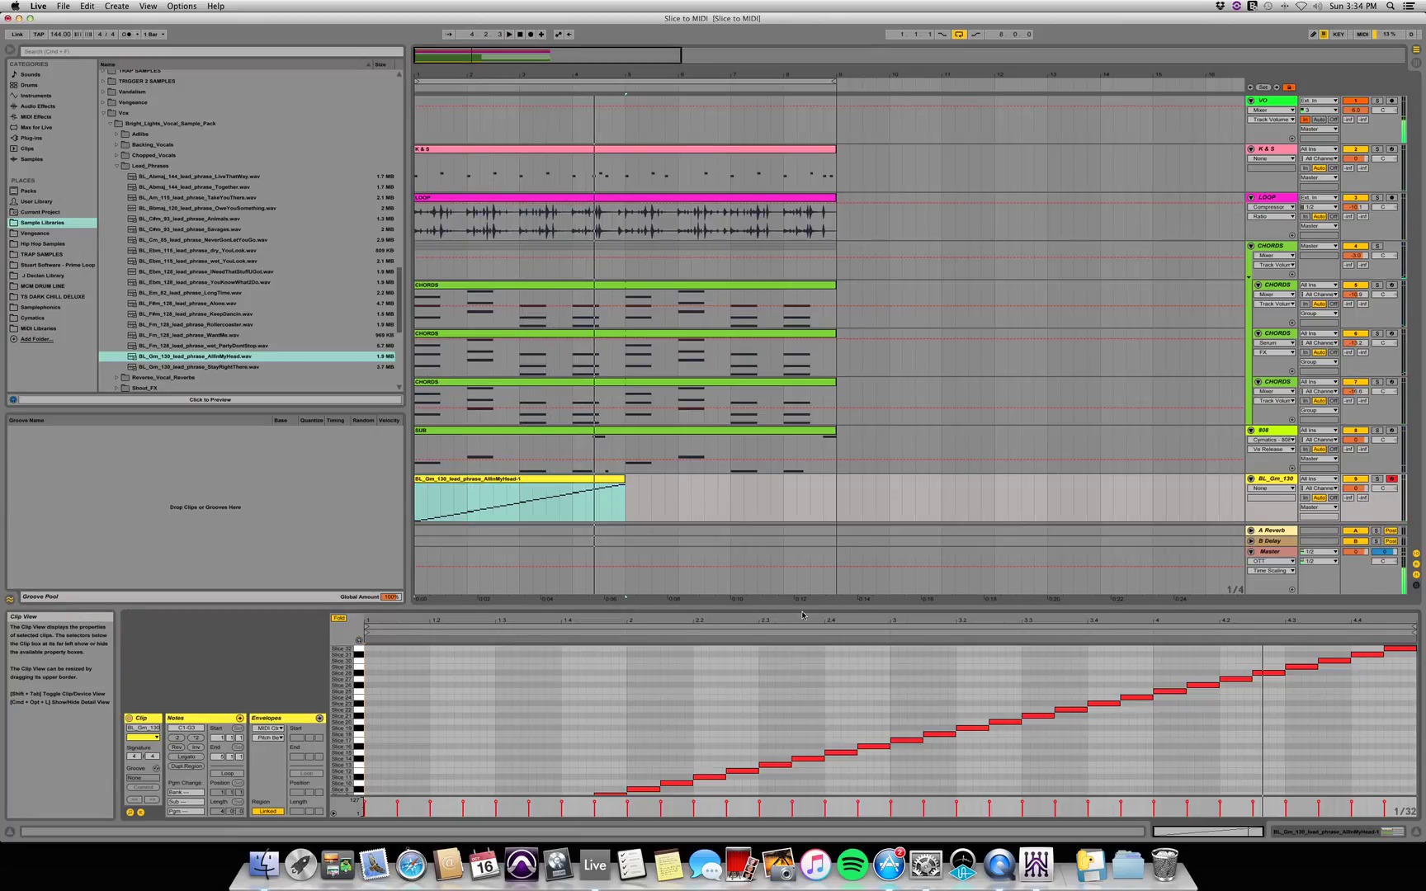
{"action": "left_click_drag", "start_coordinate": [804, 613], "coordinate": [764, 562]}
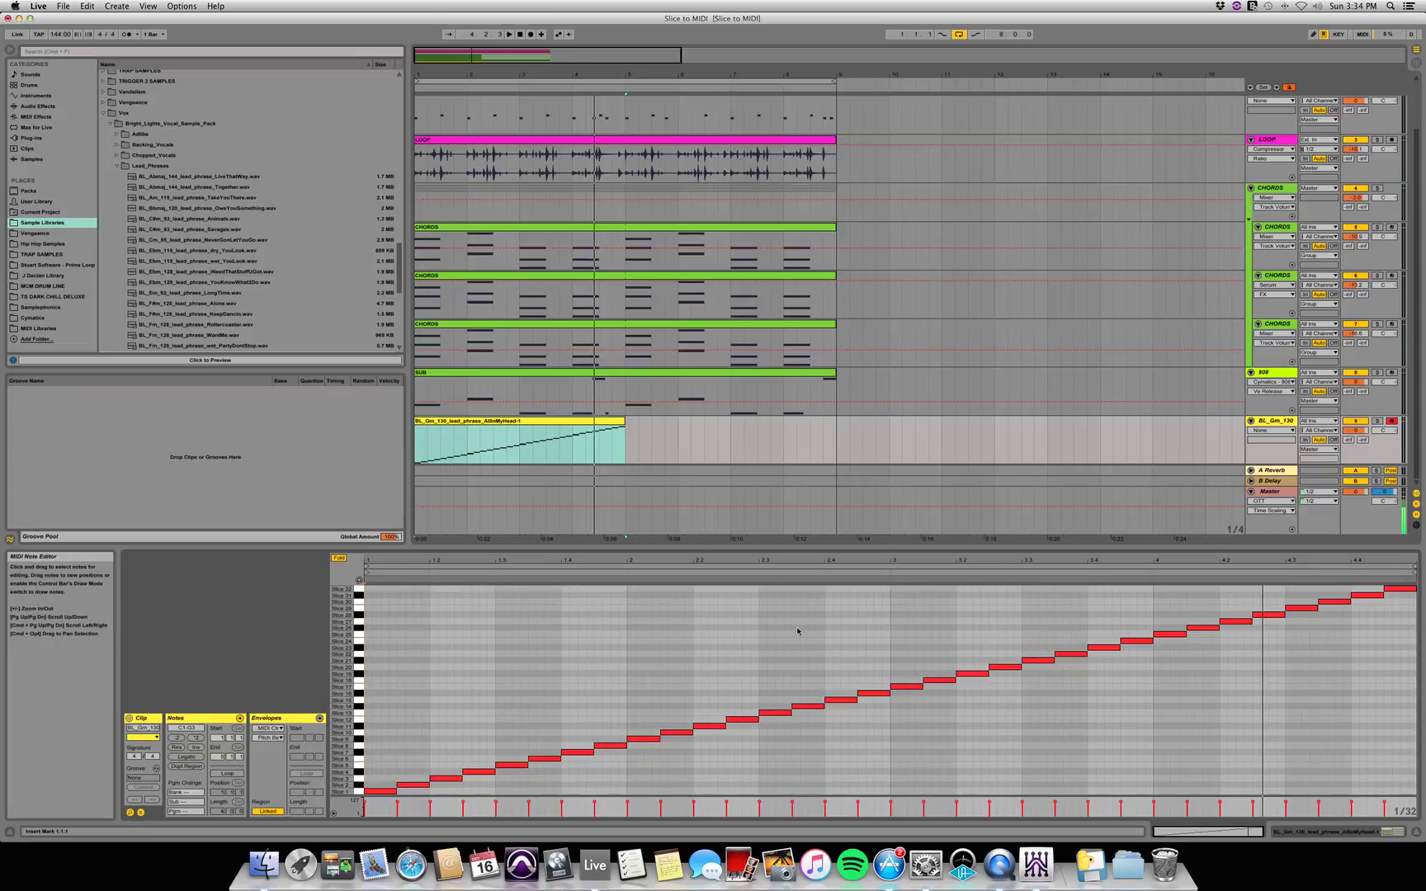
Replace the generated MIDI clip on the sliced vocal track with an empty four-bar MIDI clip
{"action": "left_click", "coordinate": [469, 421]}
{"action": "key", "text": "Delete"}
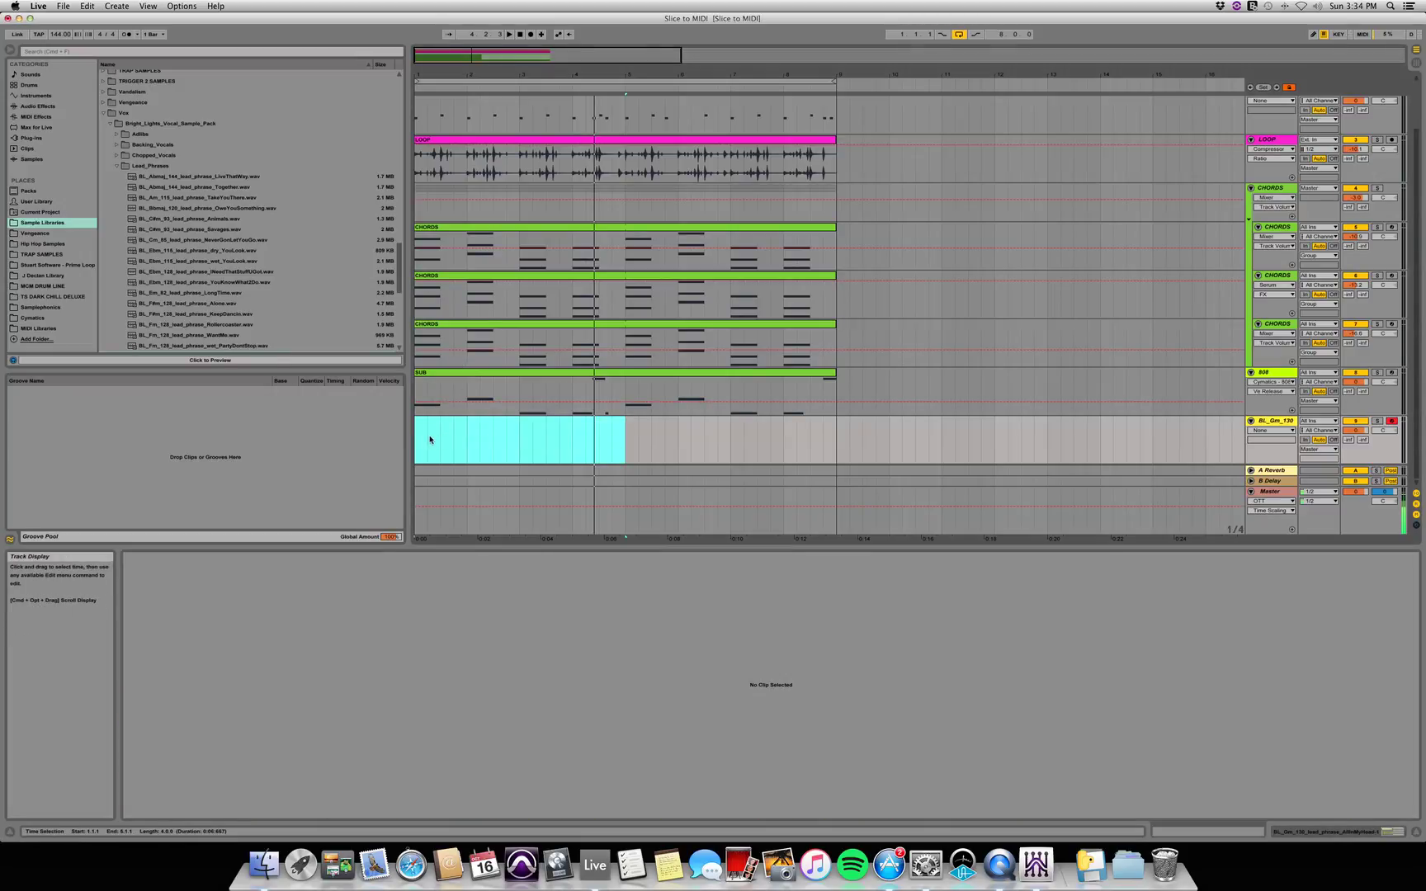
{"action": "left_click_drag", "start_coordinate": [419, 439], "coordinate": [622, 430]}
{"action": "key", "text": "super+shift+m"}
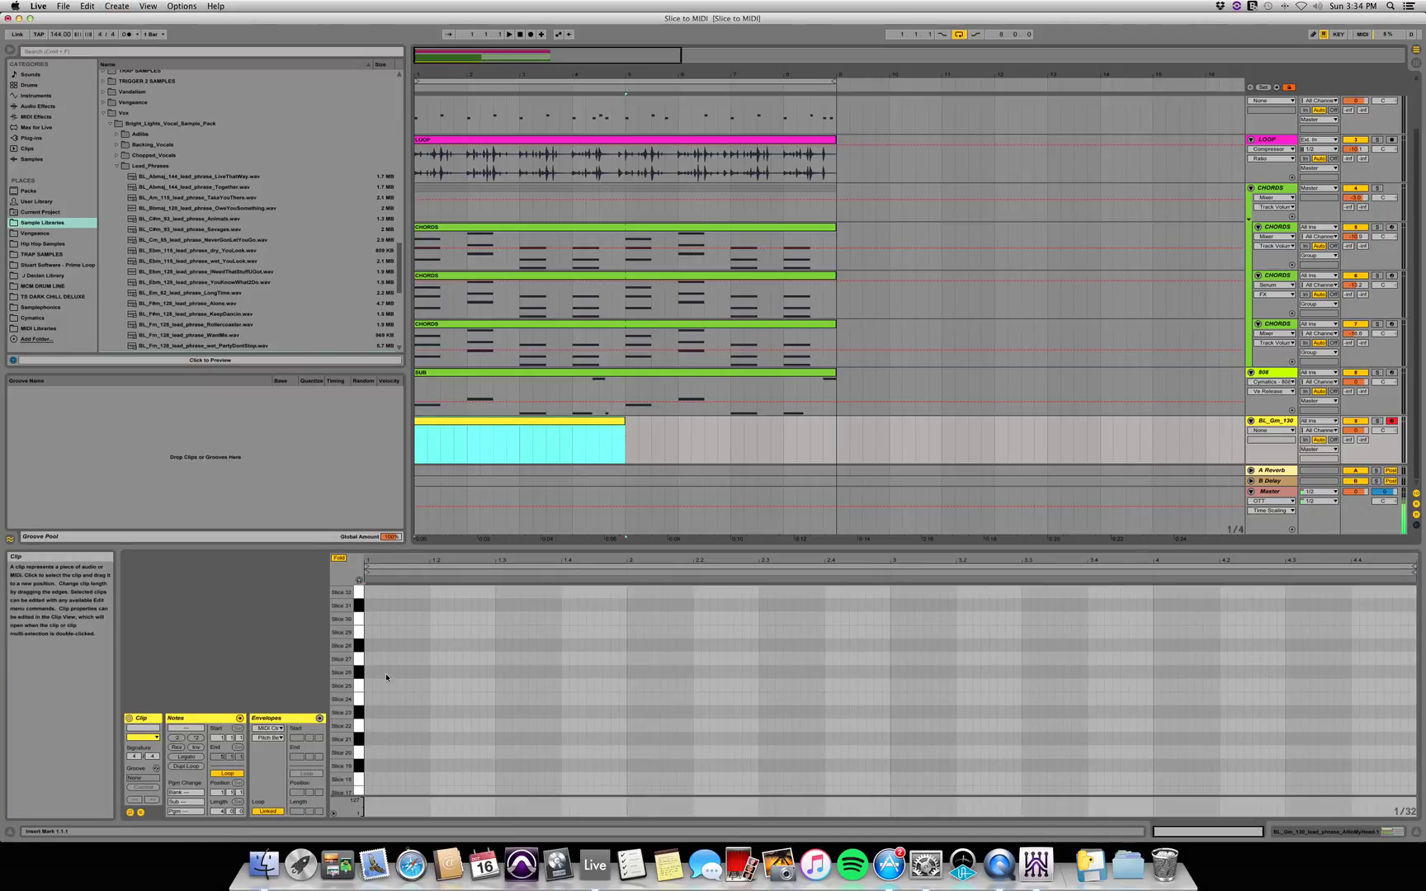
Set the note grid to 1/8, preview Slice 10, and add Slice 10 notes at 1.1 and 1.3
{"action": "scroll", "coordinate": [360, 594], "scroll_direction": "down", "scroll_amount": 5}
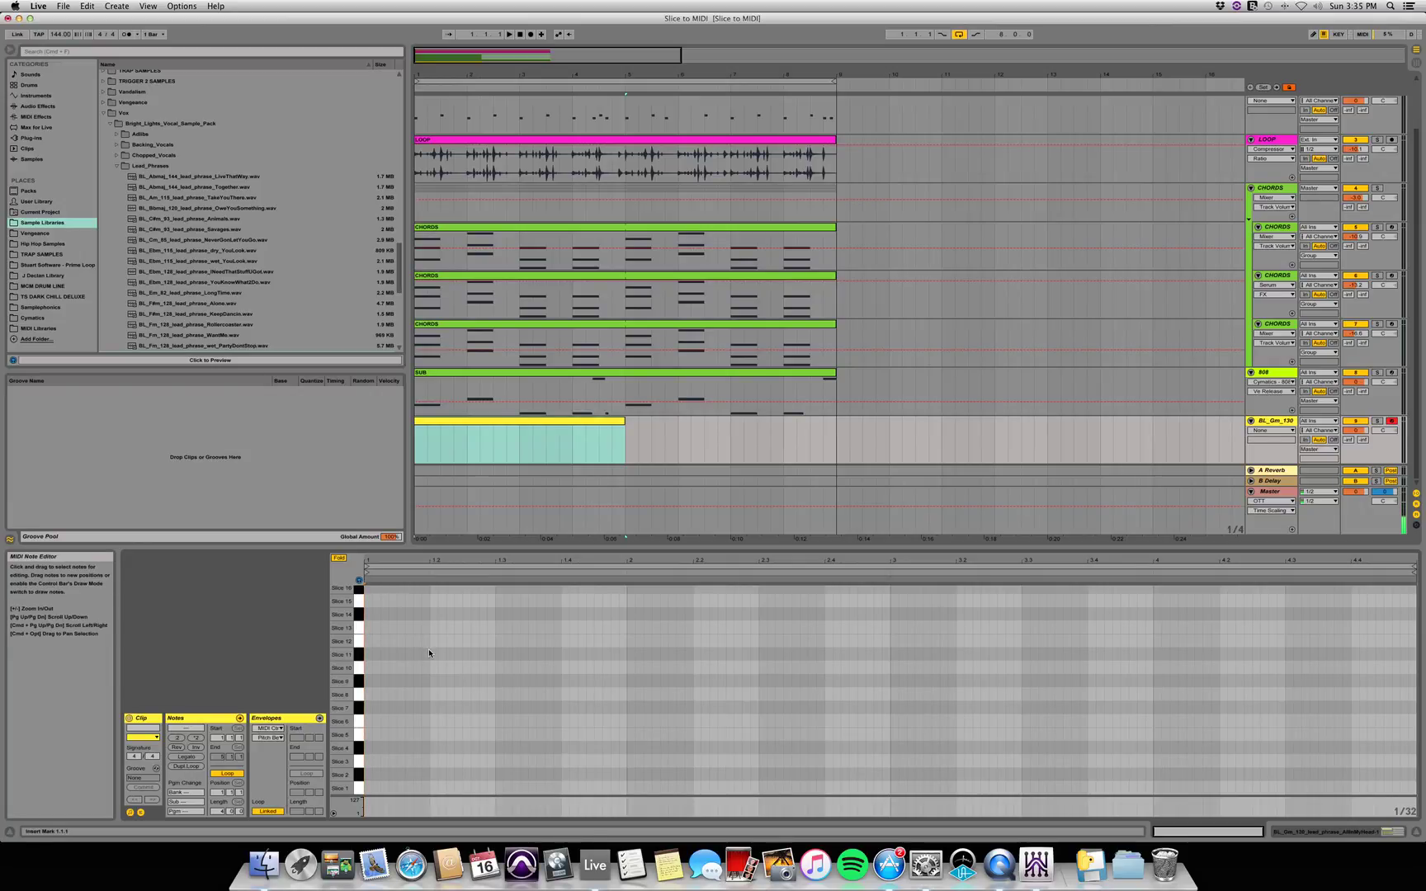
{"action": "key", "text": "super+2"}
{"action": "key", "text": "super+2"}
{"action": "left_click", "coordinate": [361, 669]}
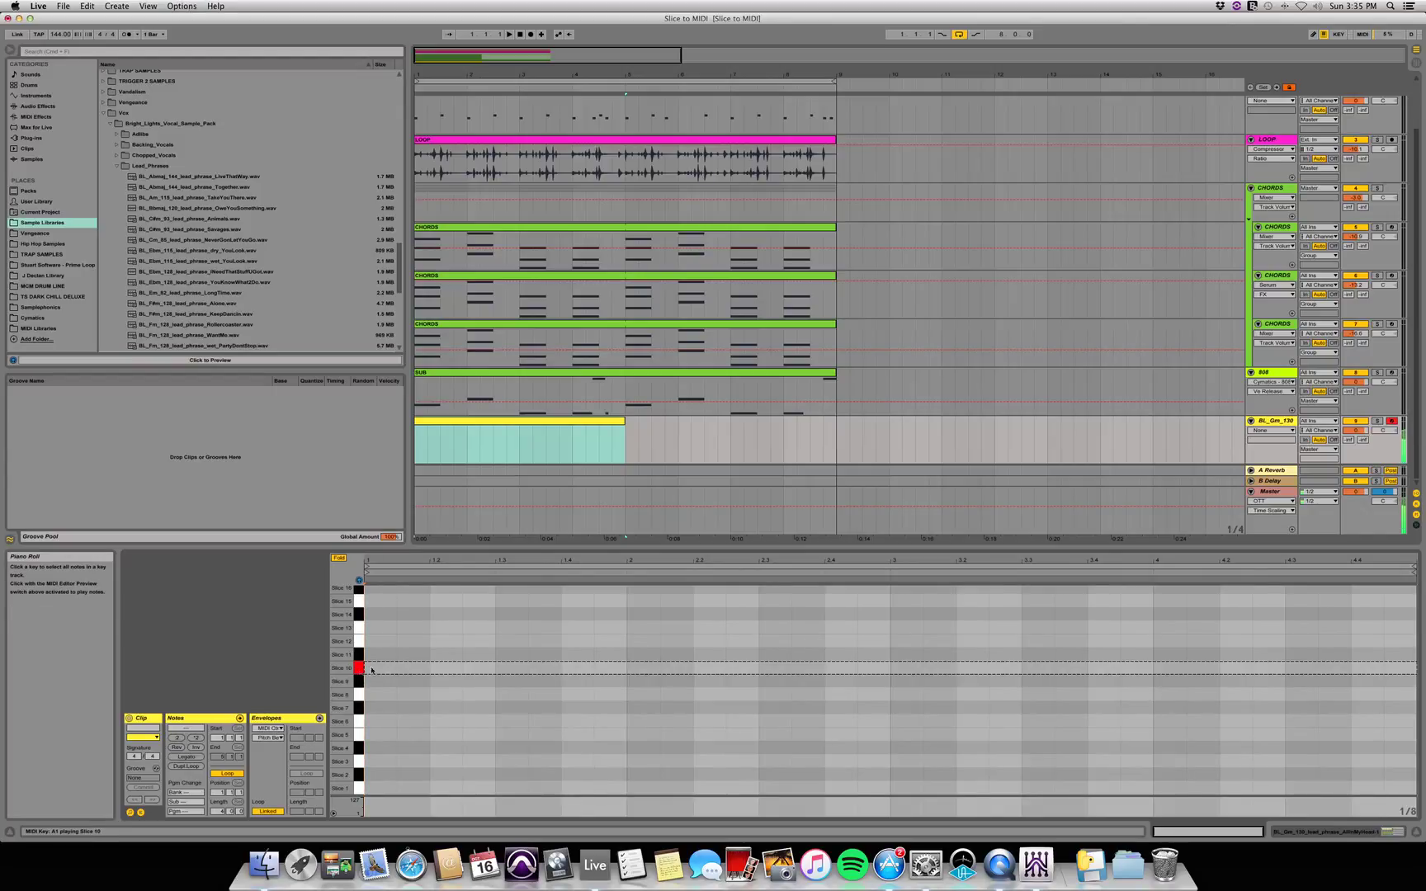
{"action": "double_click", "coordinate": [371, 669]}
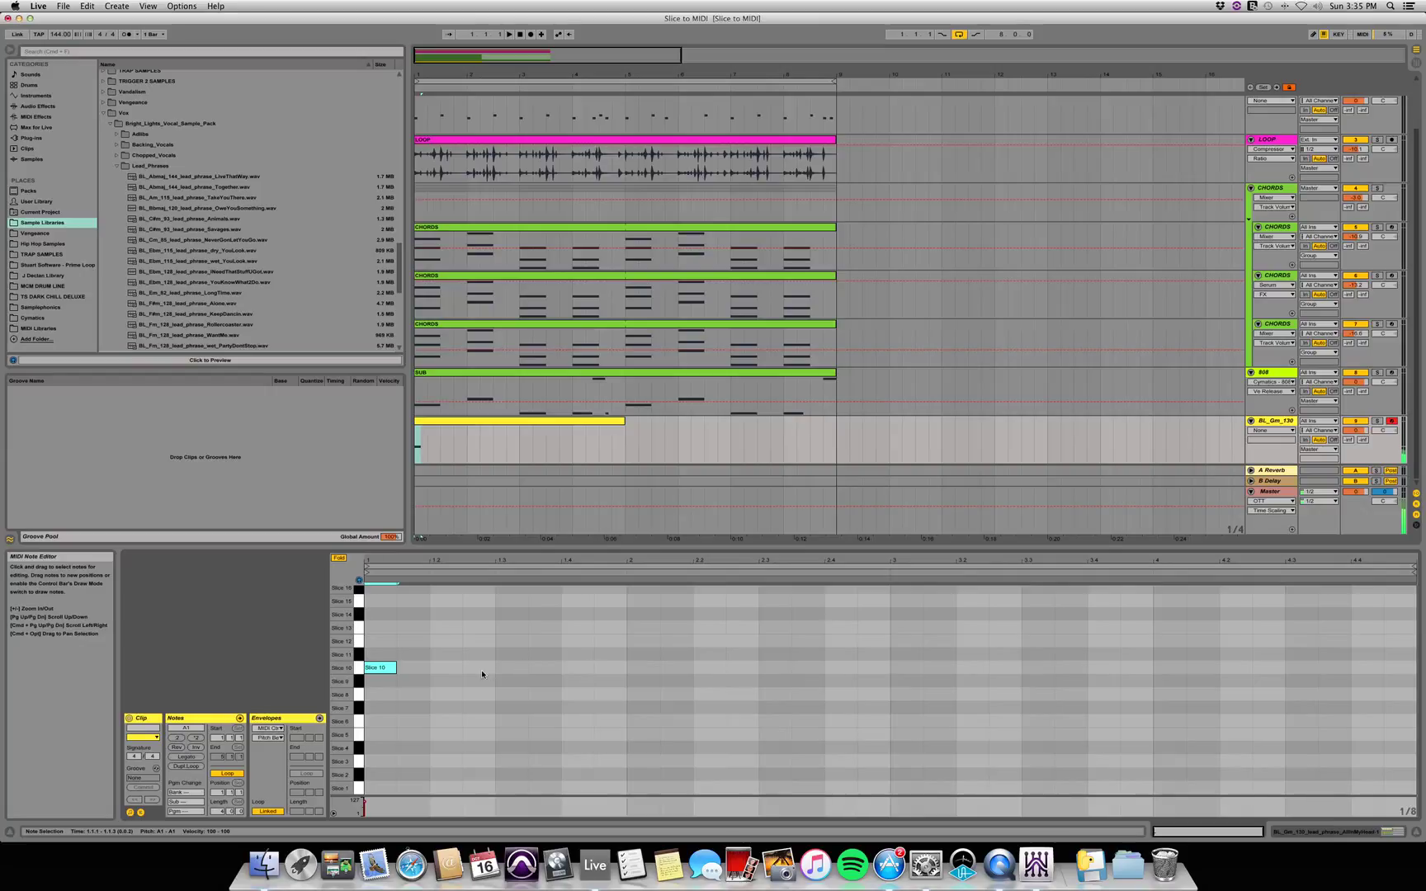
{"action": "double_click", "coordinate": [508, 669]}
Extend the chop pattern with Slice 12 at 2.1, Slice 6 at 2.2.3 and Slice 10 at 2.4
{"action": "double_click", "coordinate": [710, 668]}
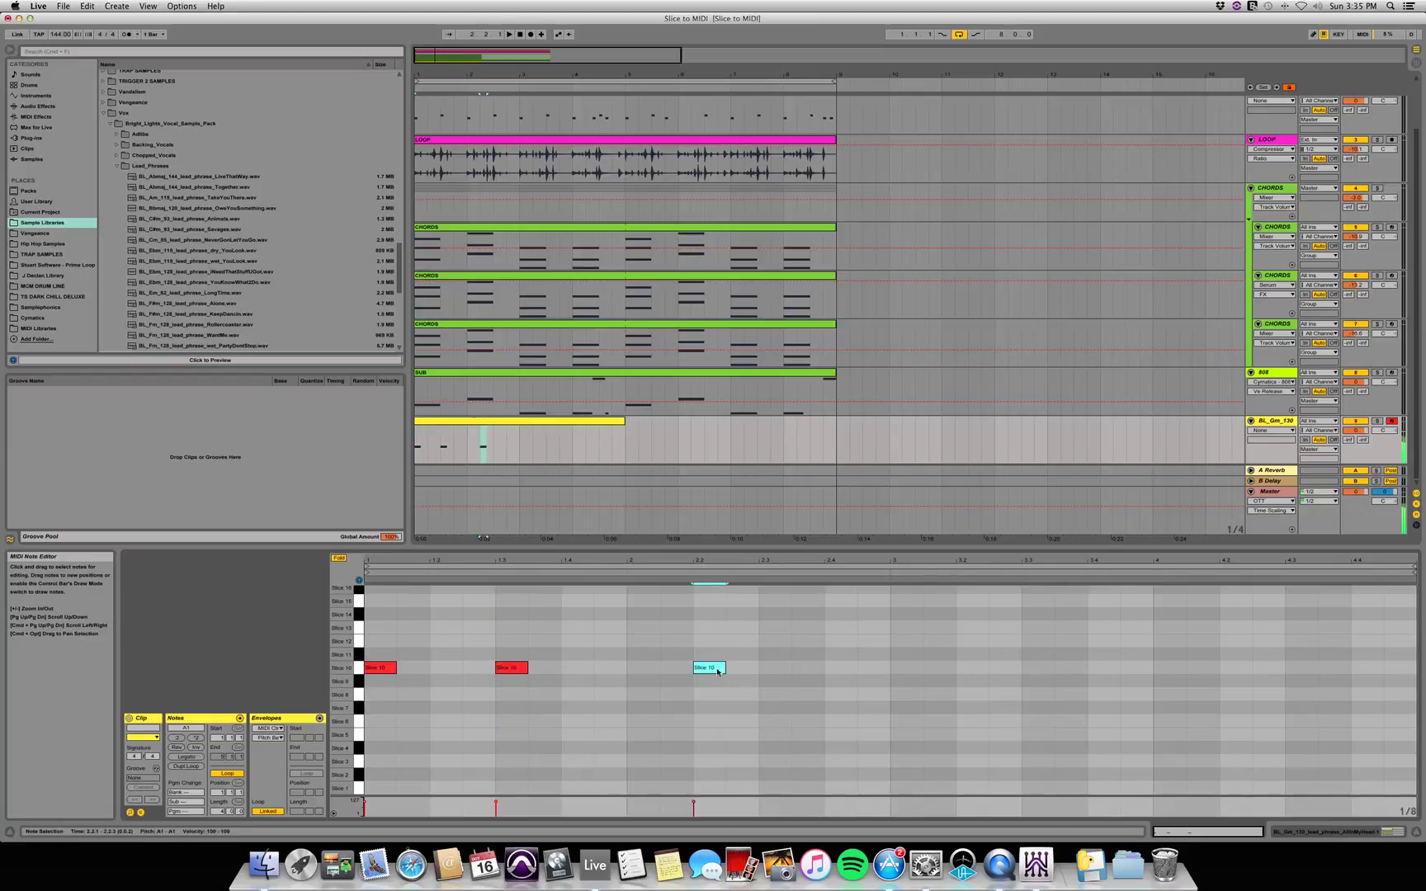
{"action": "mouse_move", "coordinate": [715, 678]}
{"action": "left_mouse_down"}
{"action": "mouse_move", "coordinate": [716, 738]}
{"action": "mouse_move", "coordinate": [748, 731]}
{"action": "left_mouse_up"}
{"action": "double_click", "coordinate": [841, 669]}
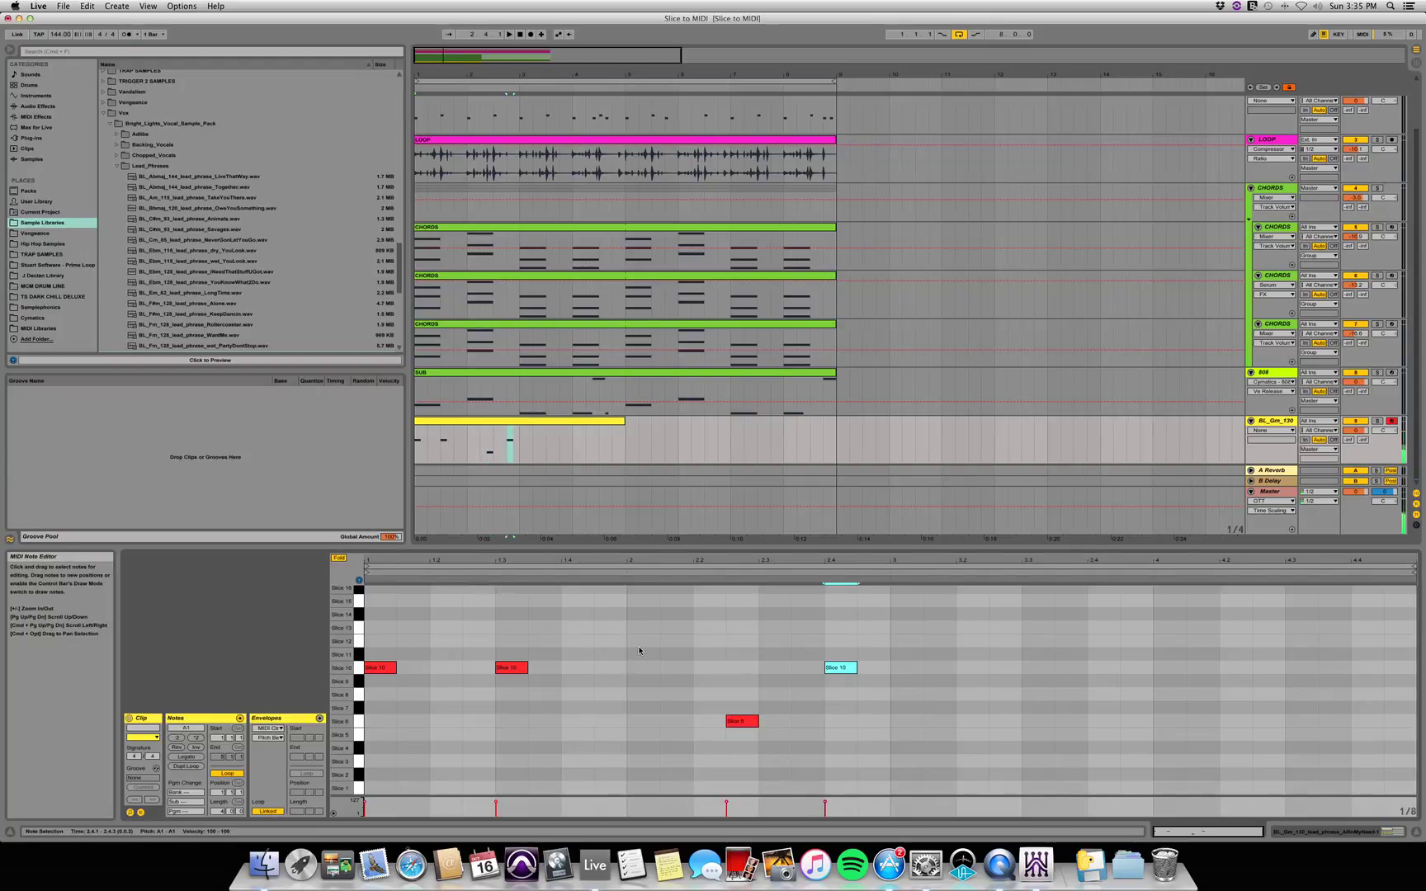
{"action": "left_click", "coordinate": [640, 644]}
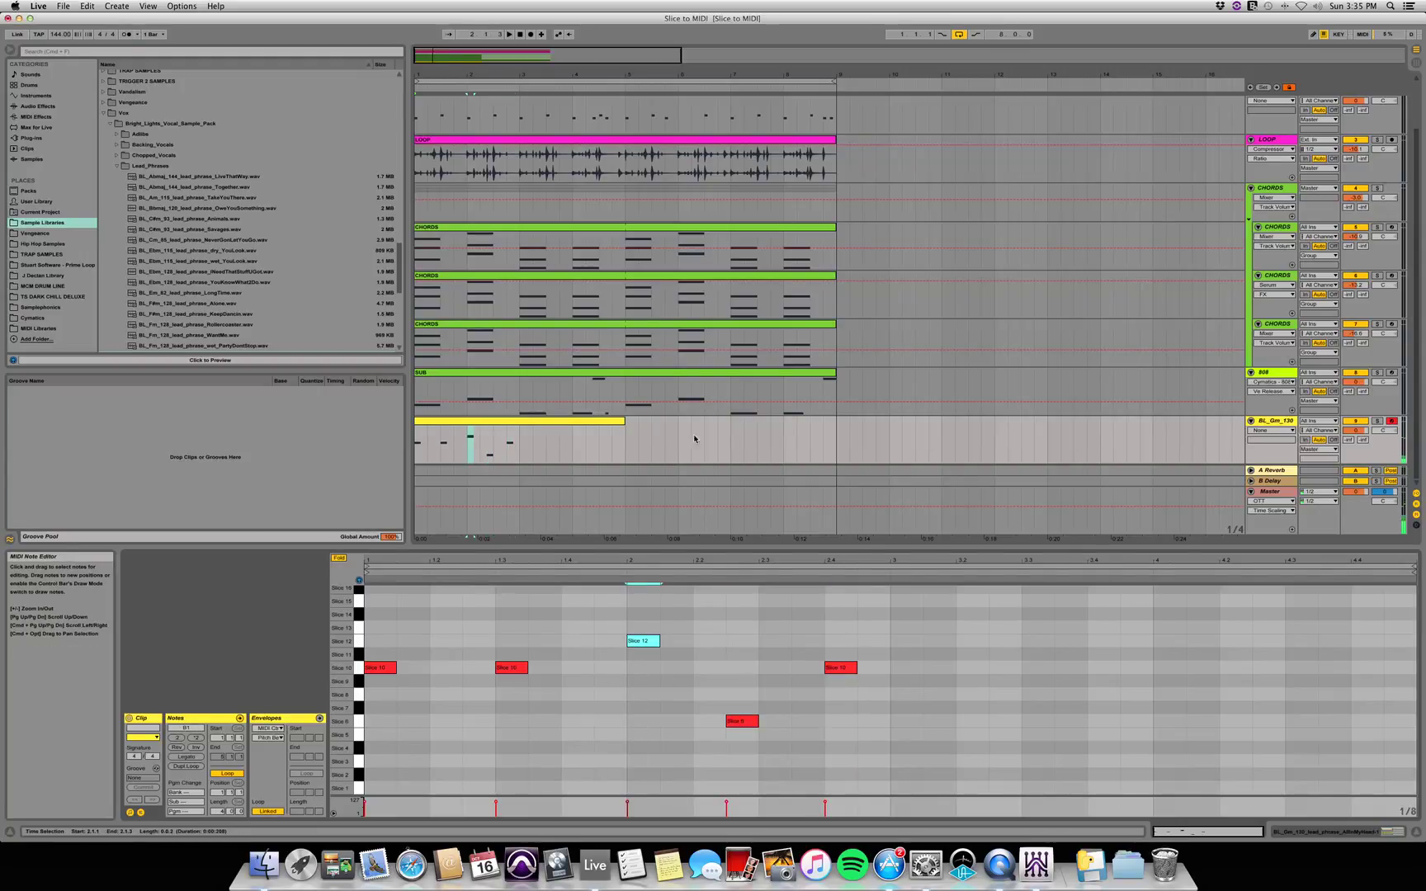
Play the hand-drawn chop clip, then replace it on the sliced vocal track with CHOPS.alc from the current project
{"action": "left_click", "coordinate": [596, 422]}
{"action": "key", "text": "space"}
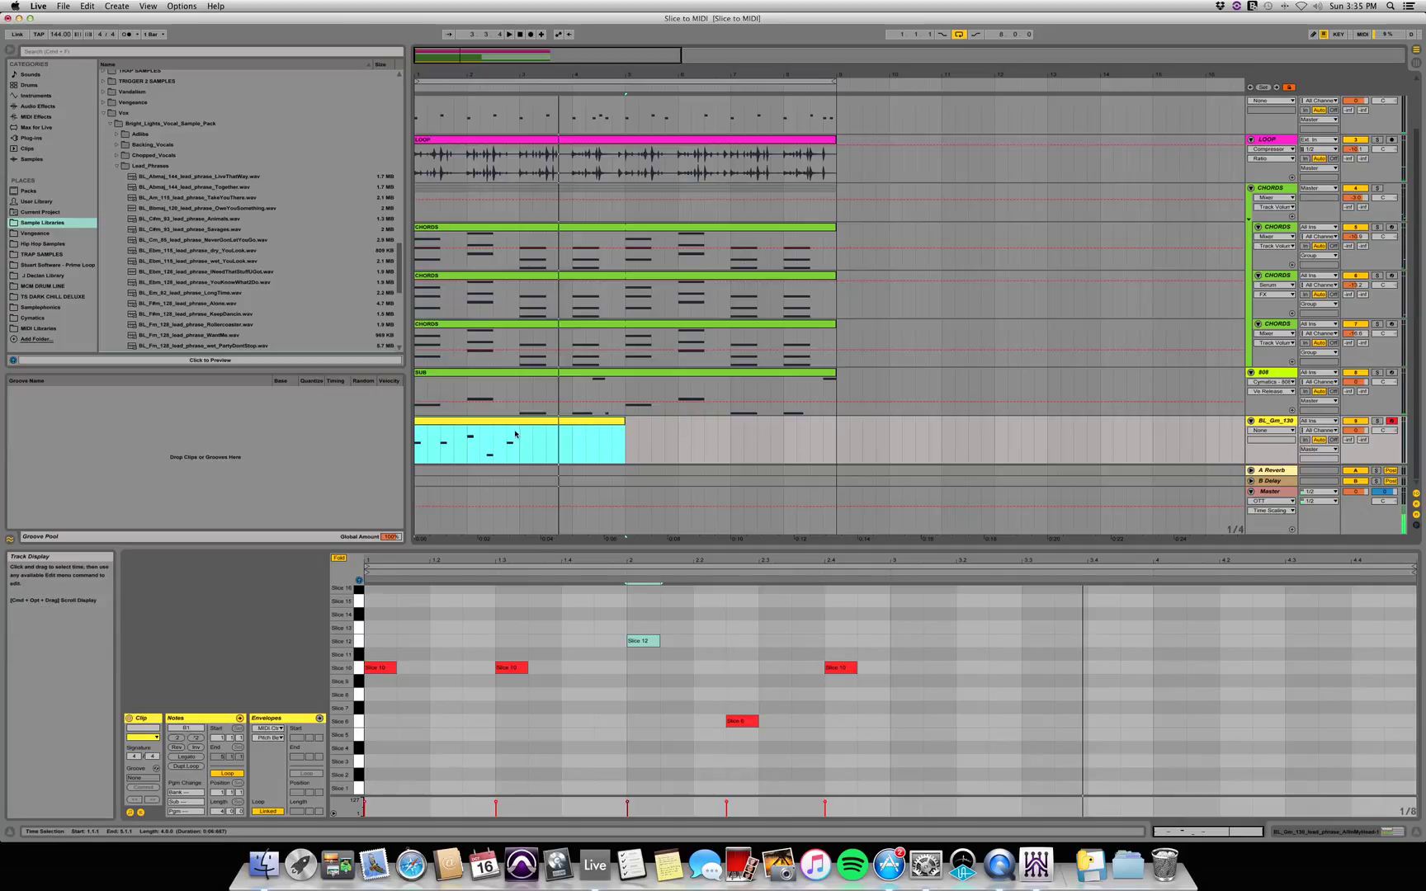
{"action": "key", "text": "Delete"}
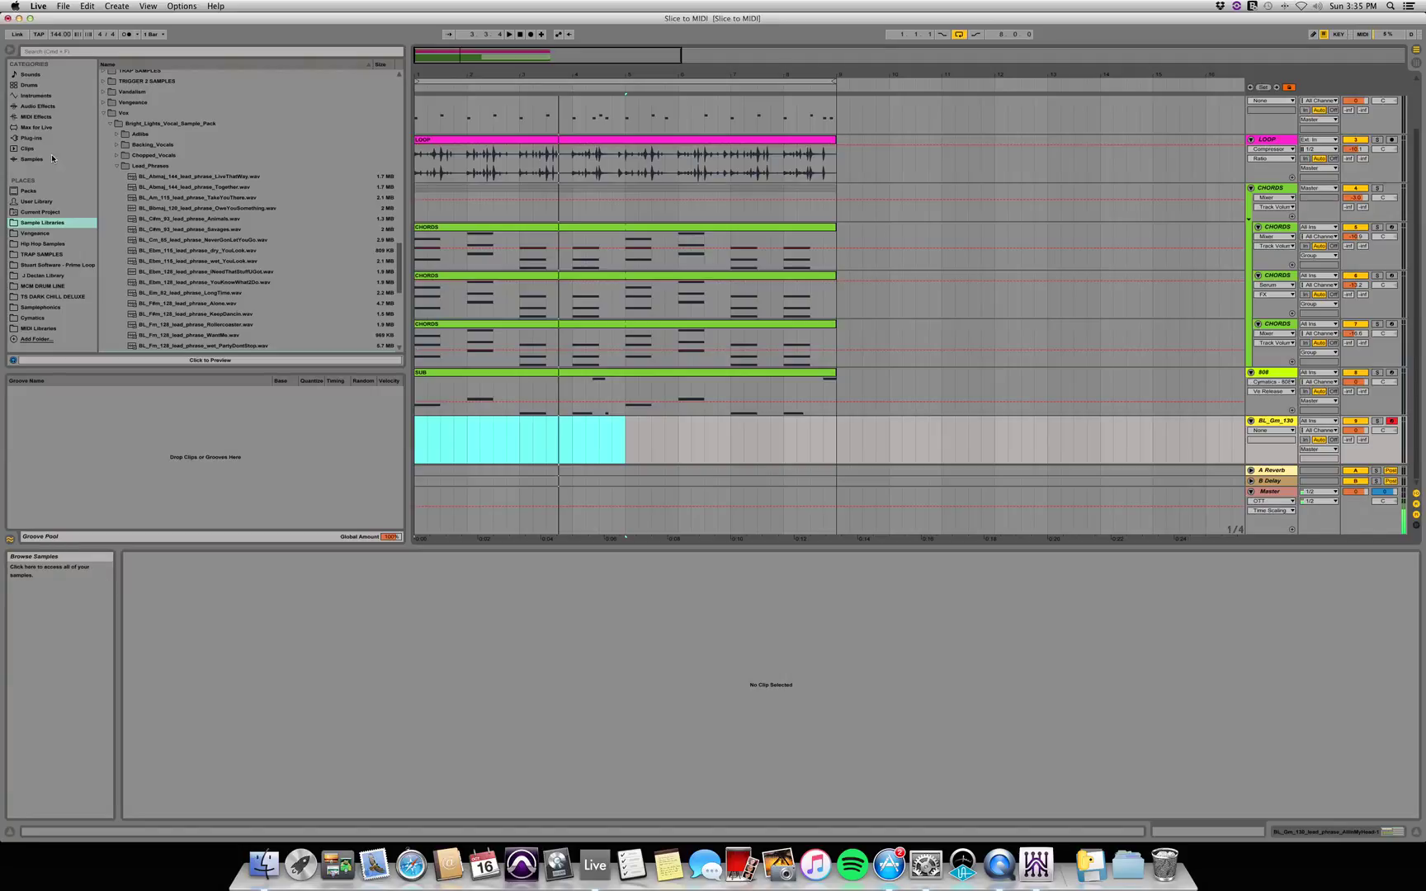
{"action": "left_click", "coordinate": [45, 212]}
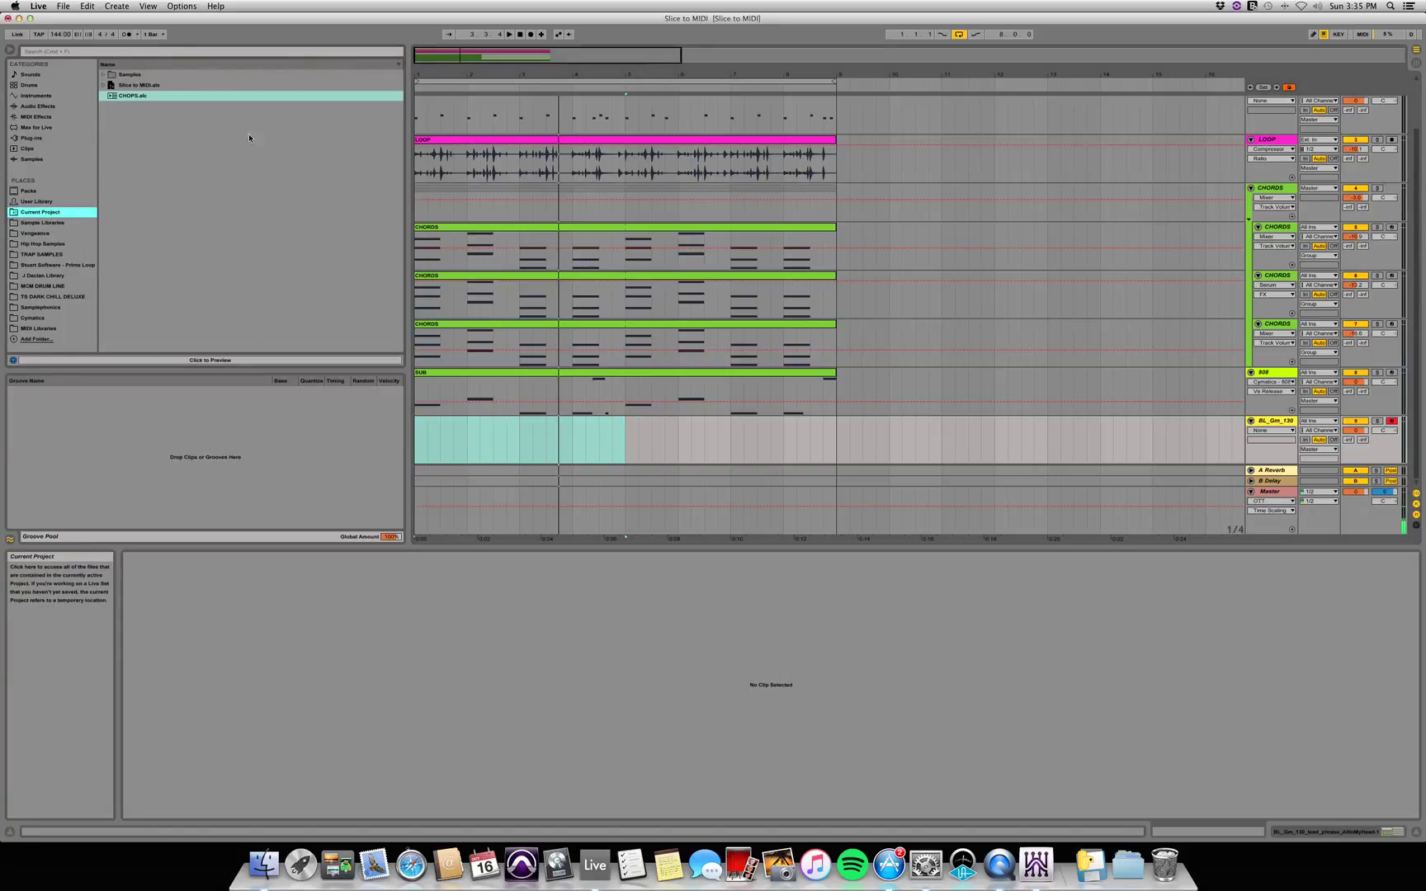
{"action": "left_click_drag", "start_coordinate": [132, 96], "coordinate": [459, 424]}
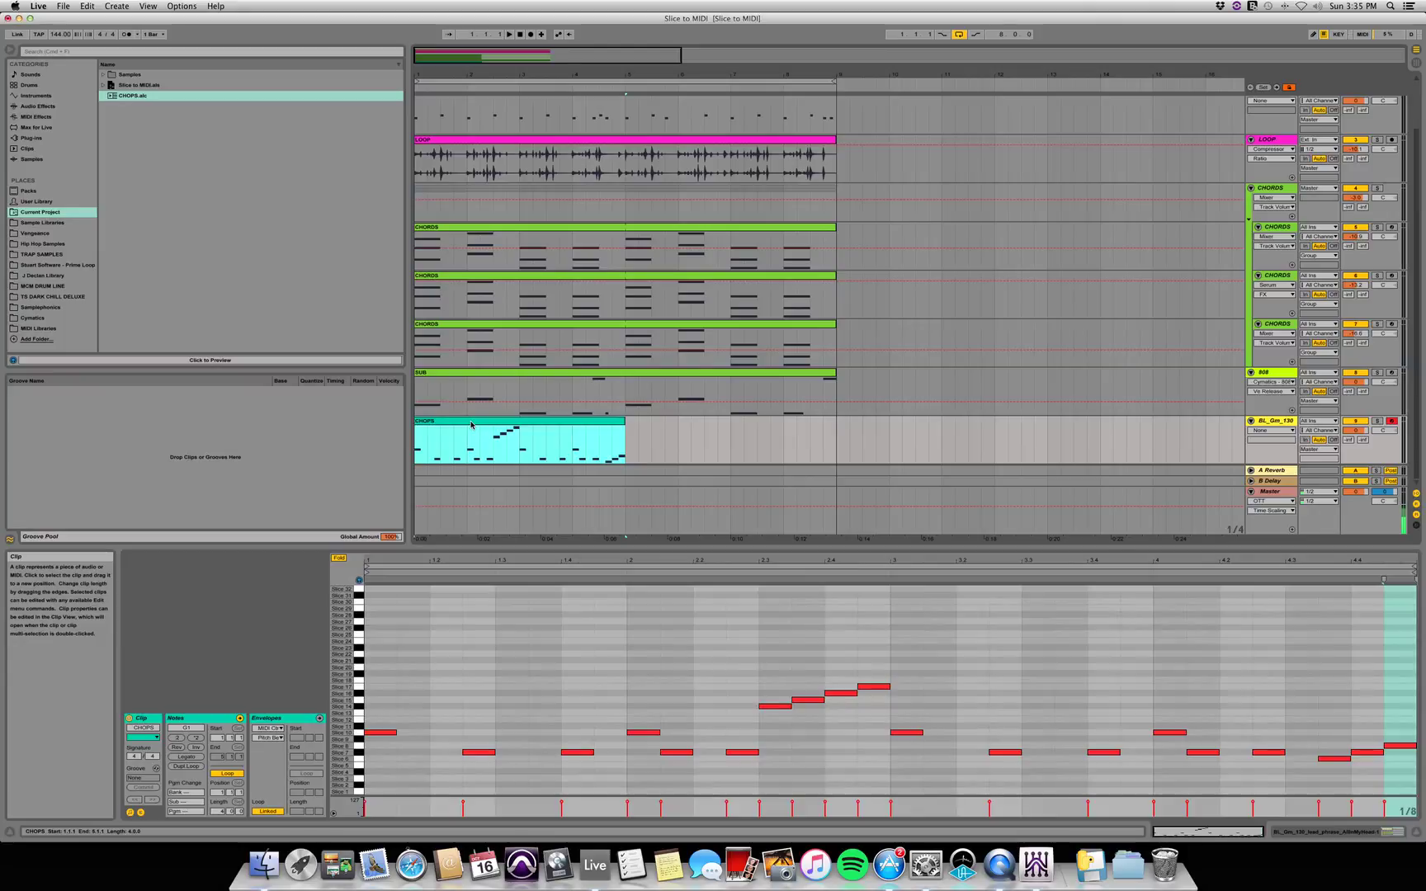
Extend the CHOPS clip to eight bars so it spans the rest of the beat, and play the arrangement
{"action": "key", "text": "shift+Tab"}
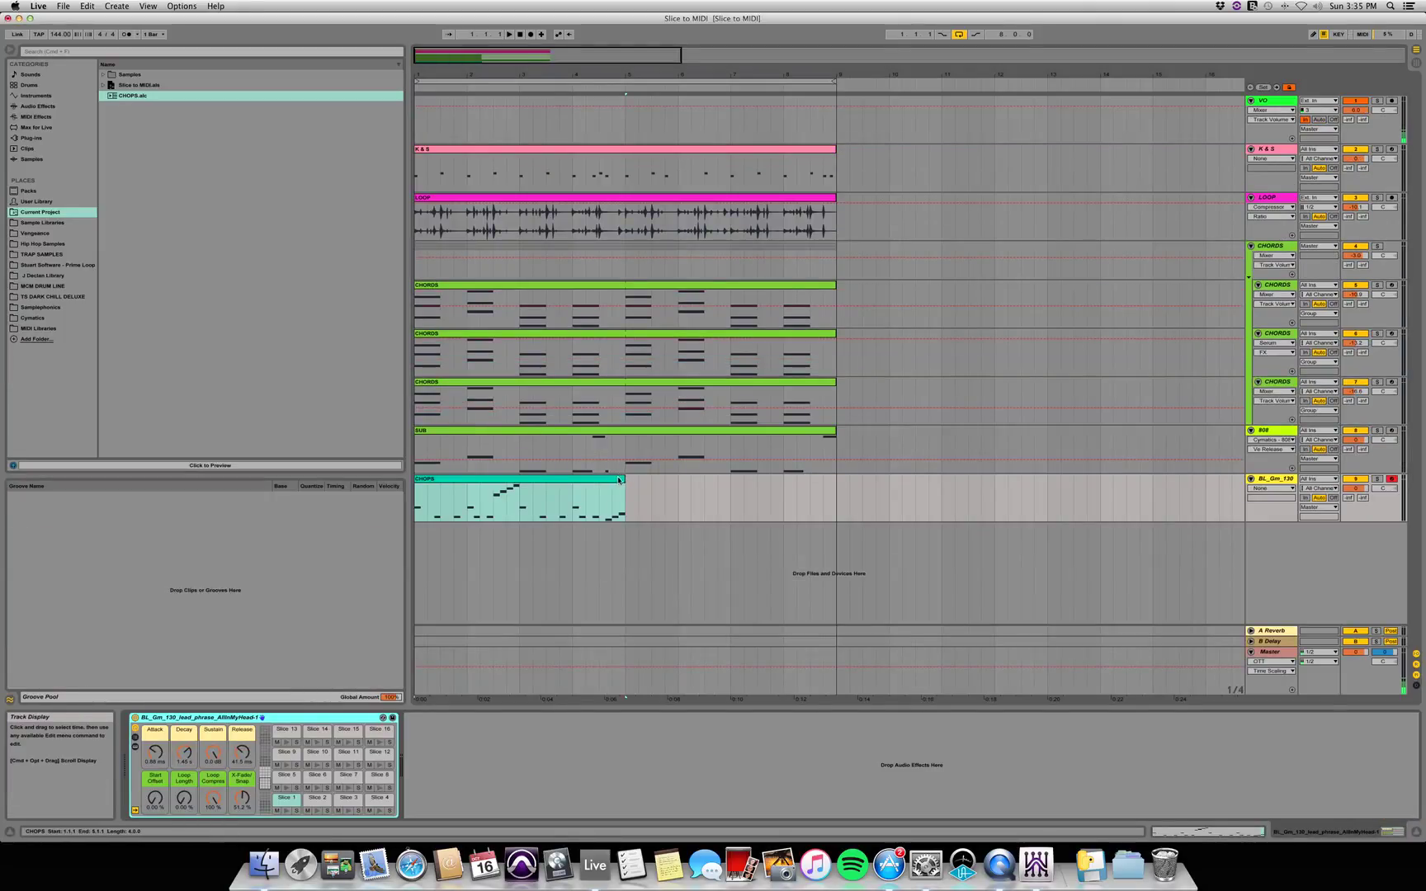
{"action": "left_click_drag", "start_coordinate": [624, 478], "coordinate": [836, 479]}
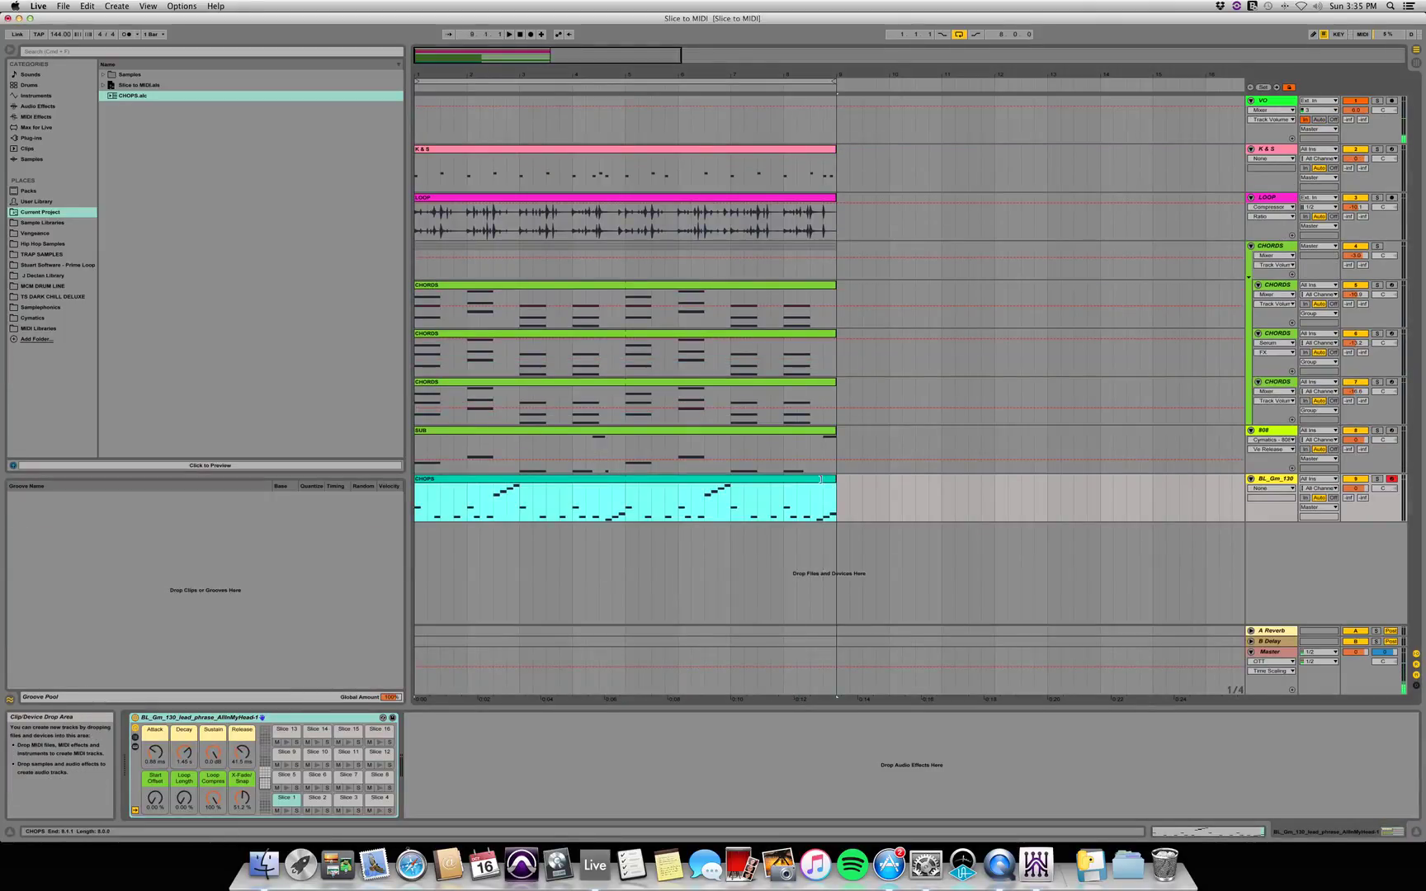
{"action": "key", "text": "space"}
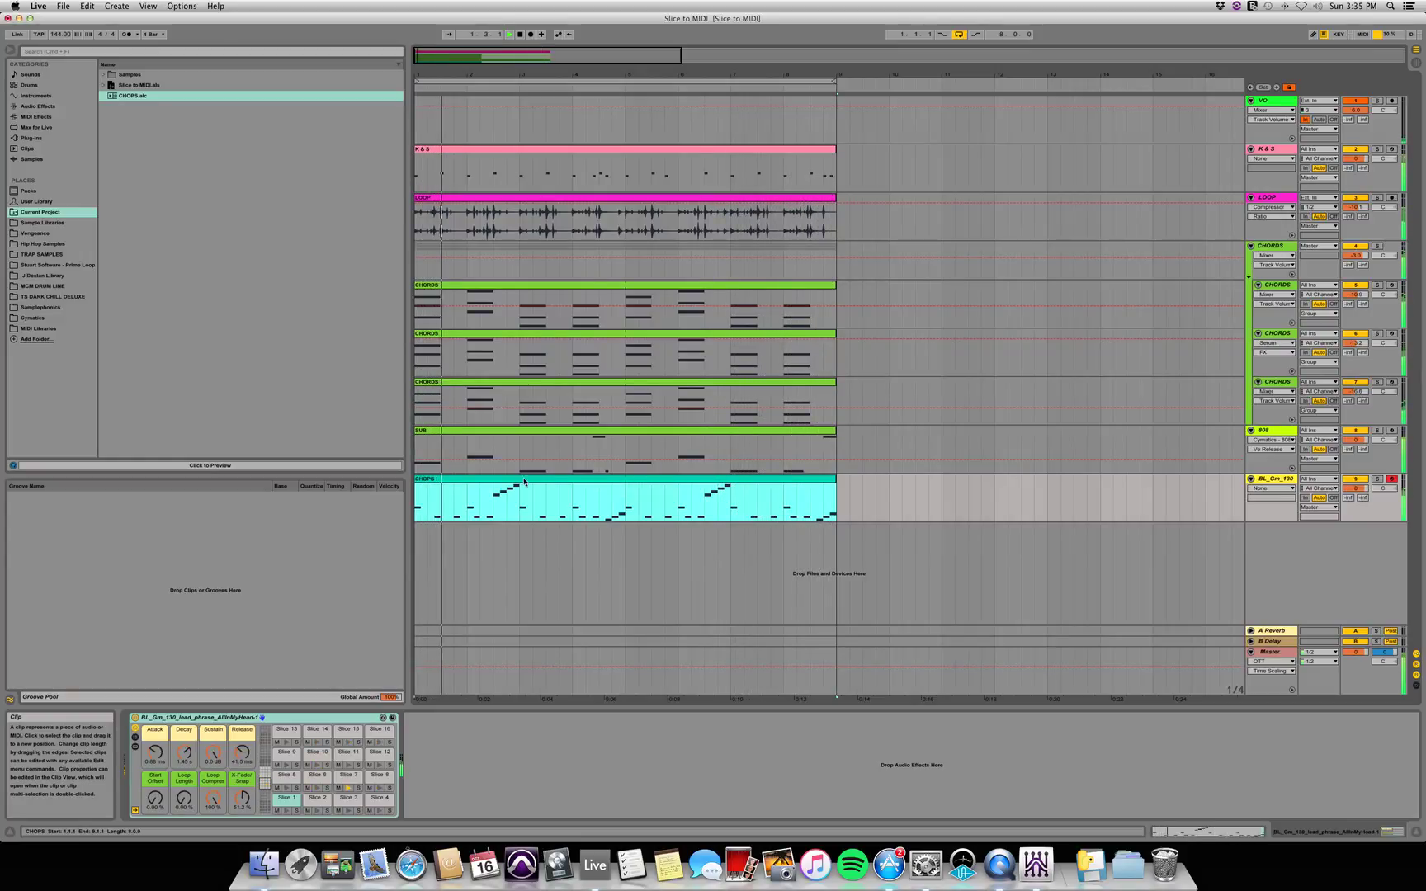
Inspect the note pattern of the CHOPS clip in the note editor and return to the track's devices
{"action": "double_click", "coordinate": [566, 489]}
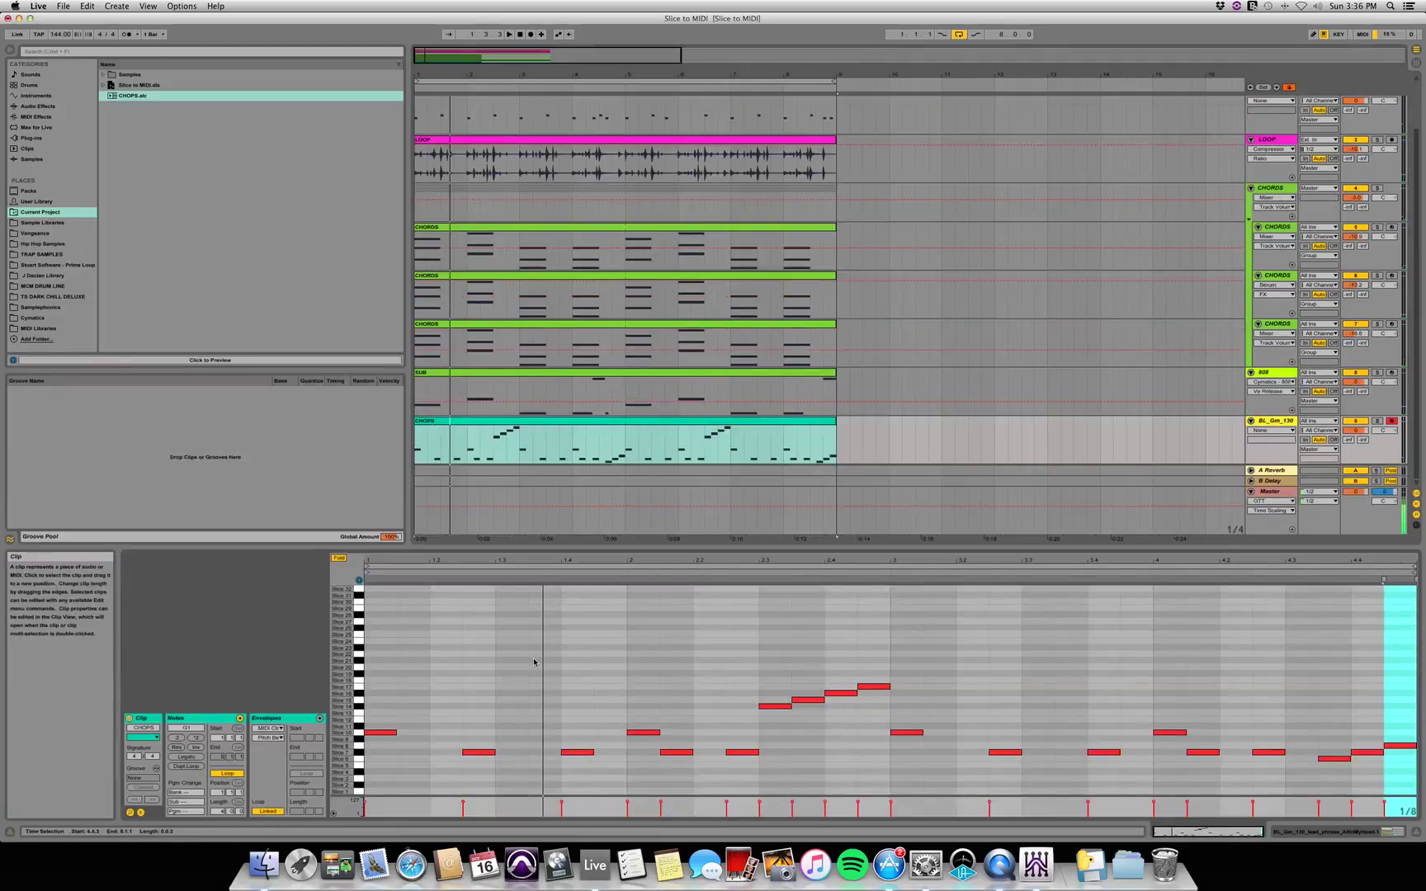
{"action": "left_click", "coordinate": [520, 424]}
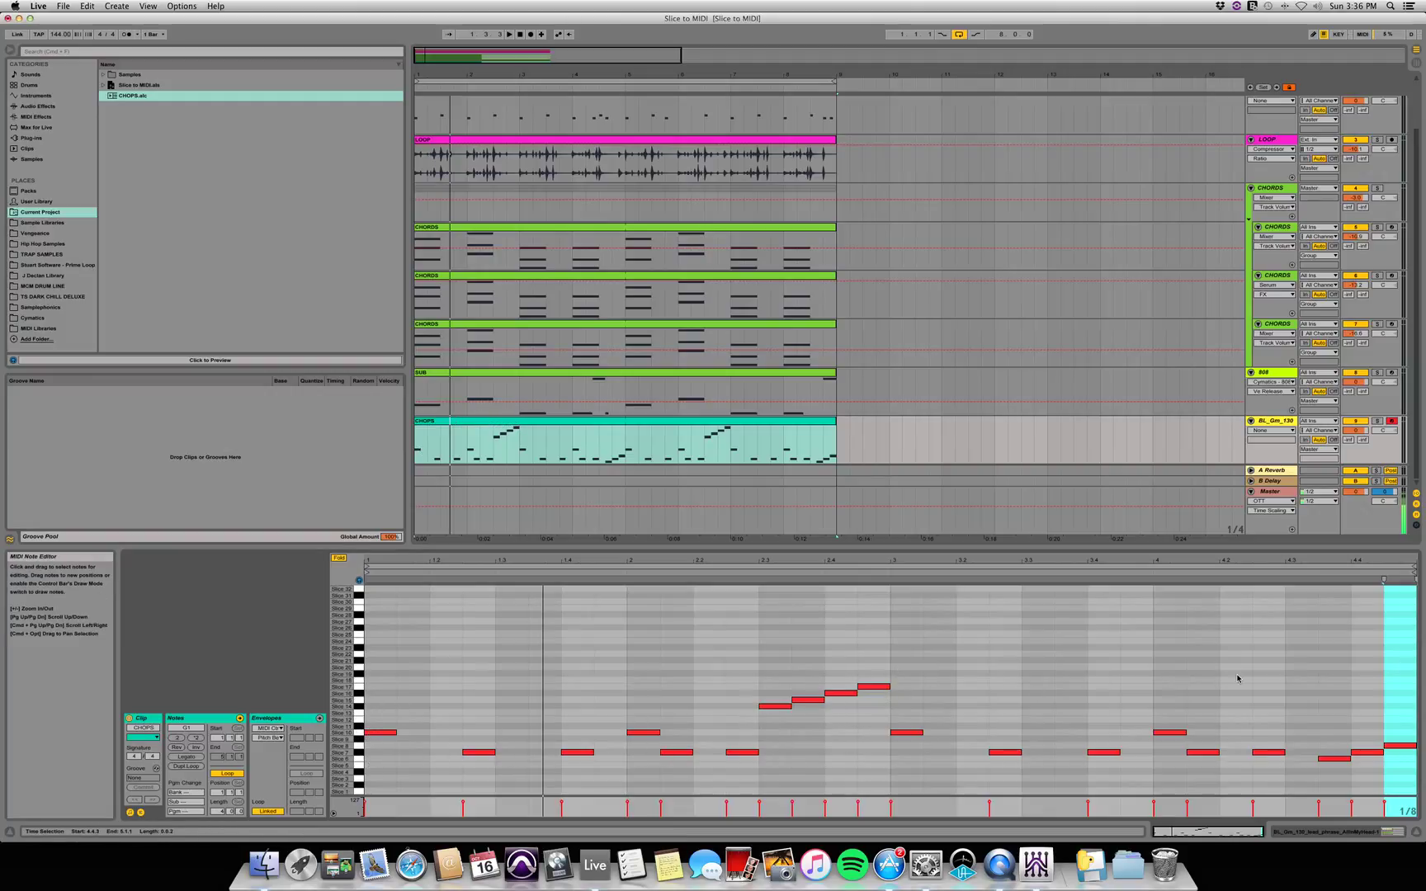
{"action": "left_click", "coordinate": [500, 423]}
{"action": "key", "text": "shift+Tab"}
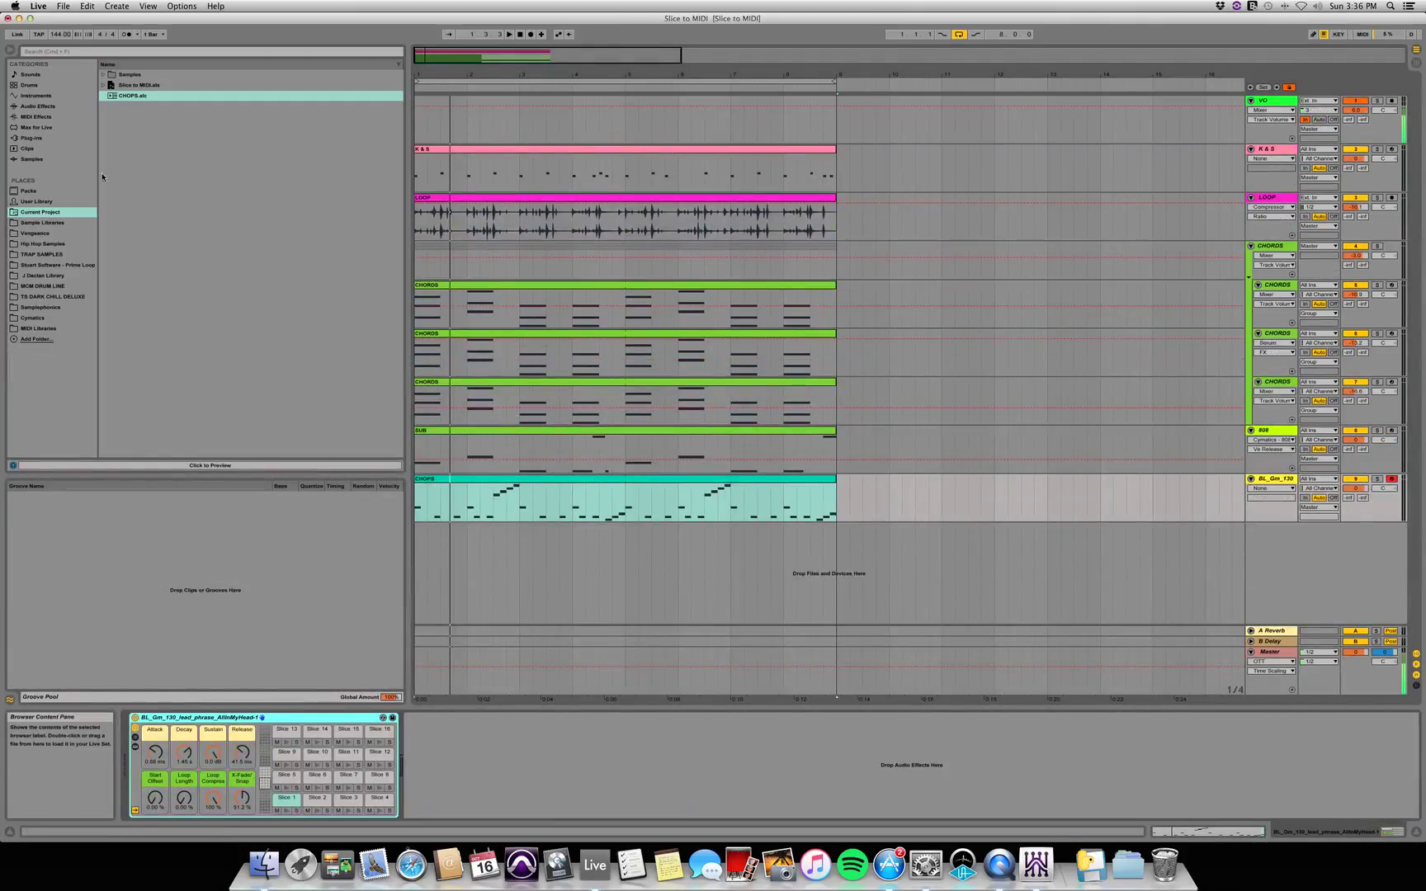
Add a Compressor to the sliced vocal track in RMS mode, lower its threshold to about -17 dB and reduce the output gain
{"action": "left_click", "coordinate": [43, 108]}
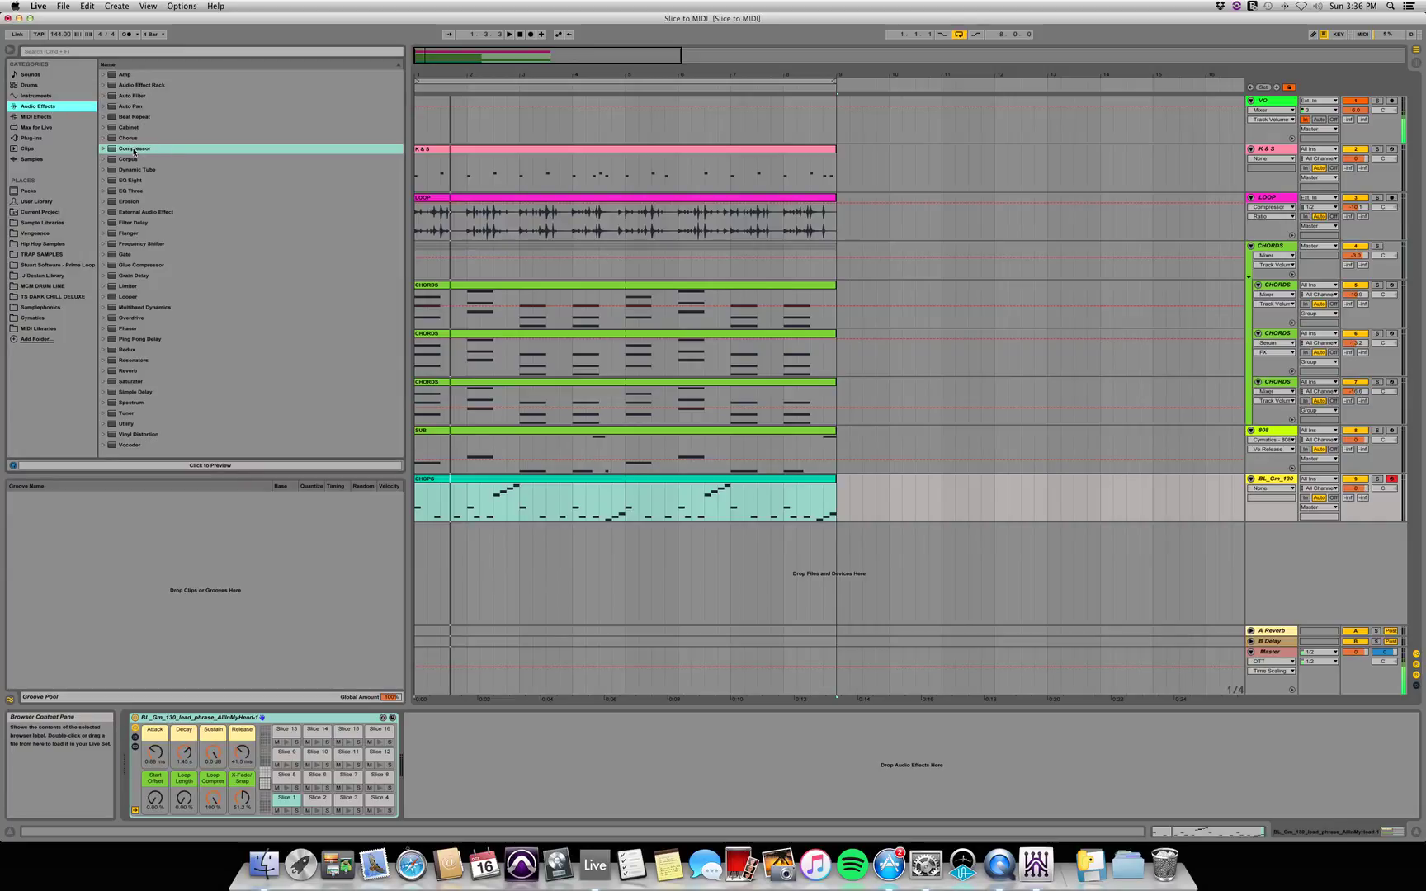
{"action": "left_click", "coordinate": [133, 150]}
{"action": "left_click_drag", "start_coordinate": [505, 682], "coordinate": [451, 761]}
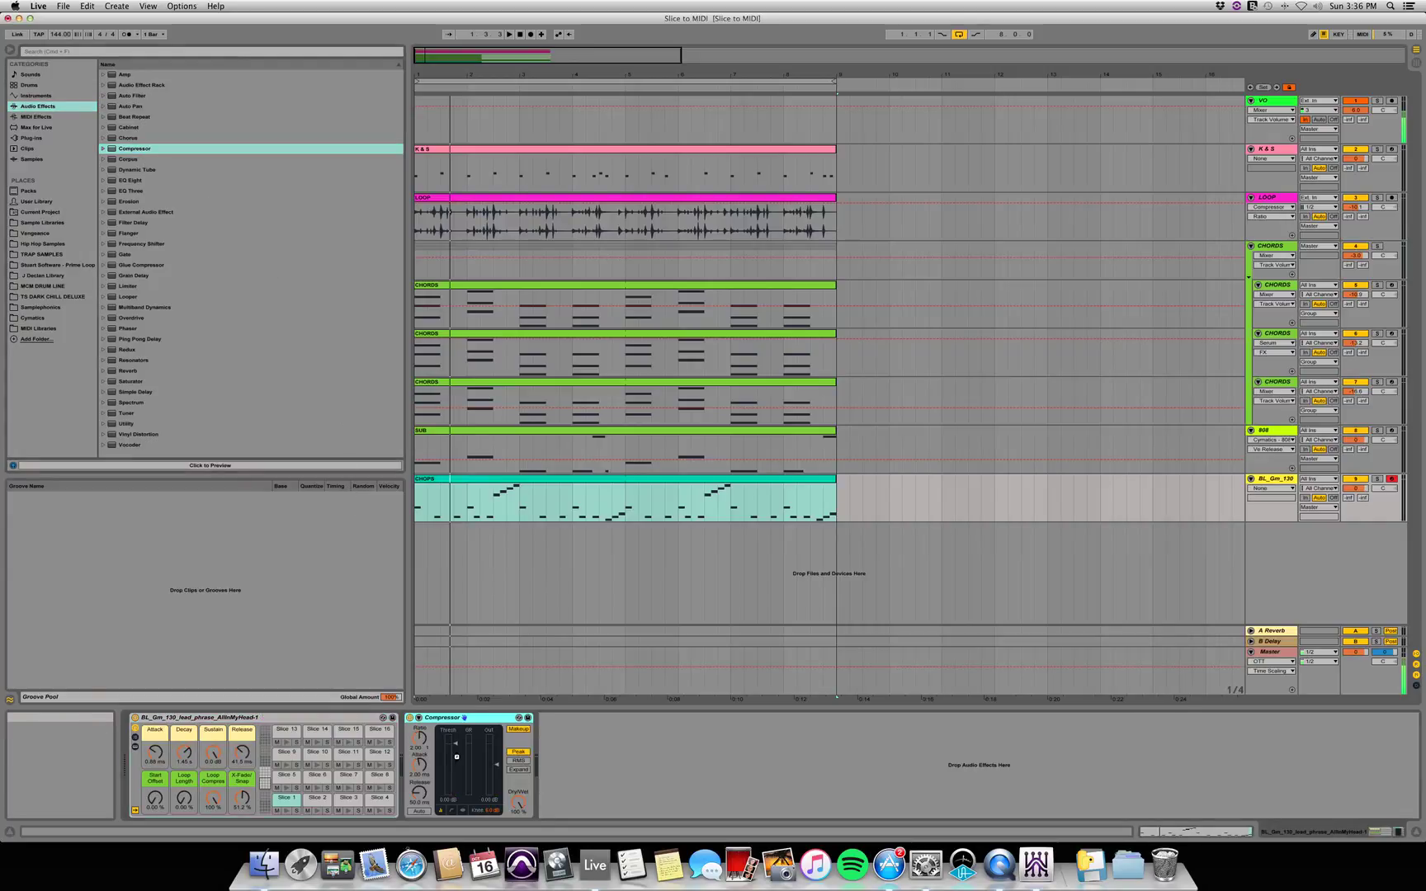
{"action": "left_click", "coordinate": [518, 760]}
{"action": "left_click_drag", "start_coordinate": [455, 742], "coordinate": [454, 769]}
{"action": "left_click", "coordinate": [485, 801]}
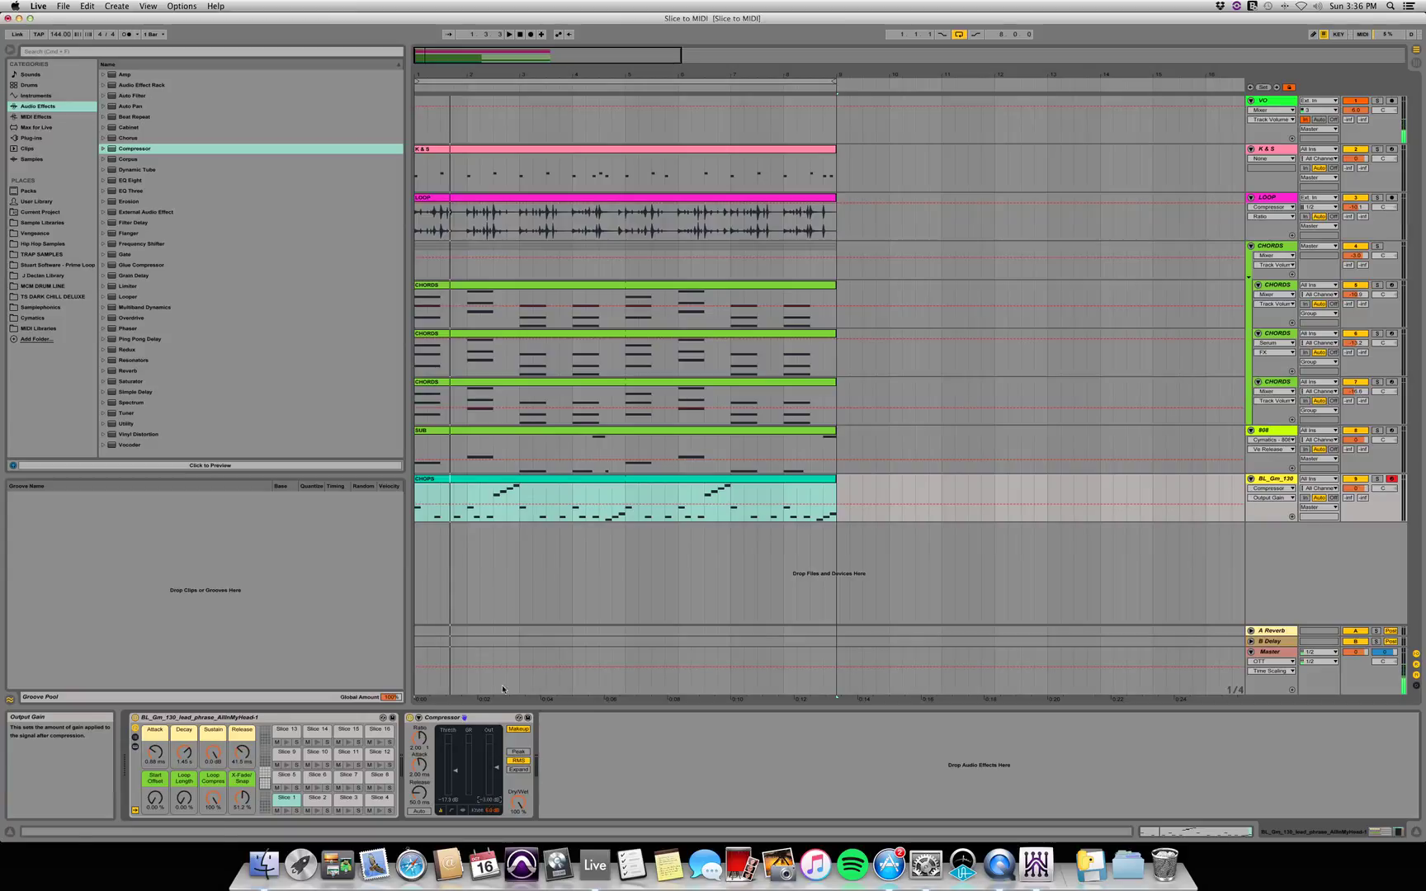
Play the chops and fine-tune the Compressor, lowering its threshold to about -23 dB and readjusting the output gain
{"action": "left_click", "coordinate": [543, 483]}
{"action": "key", "text": "space"}
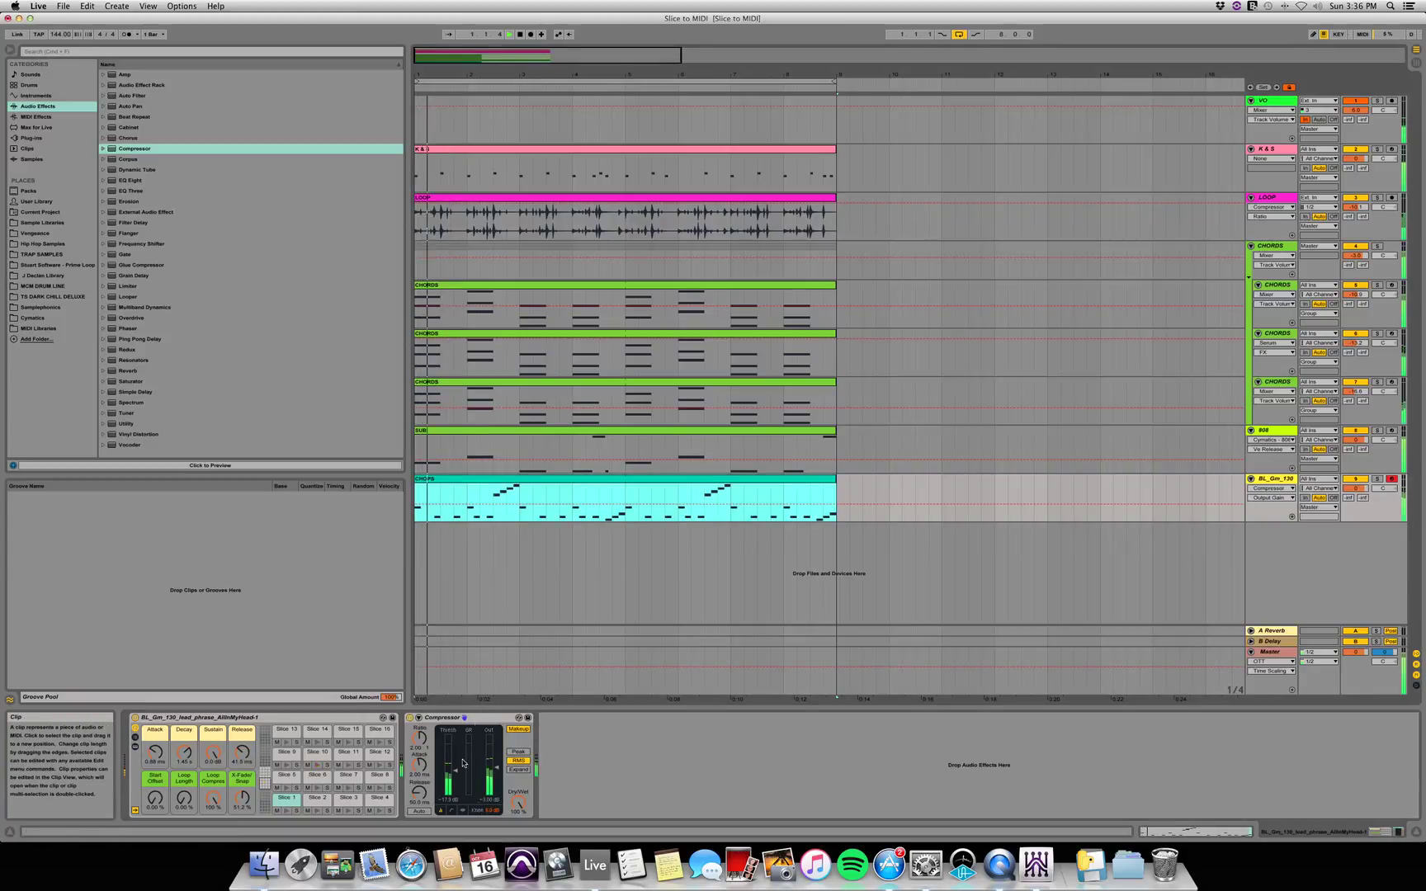
{"action": "left_click_drag", "start_coordinate": [454, 770], "coordinate": [497, 770]}
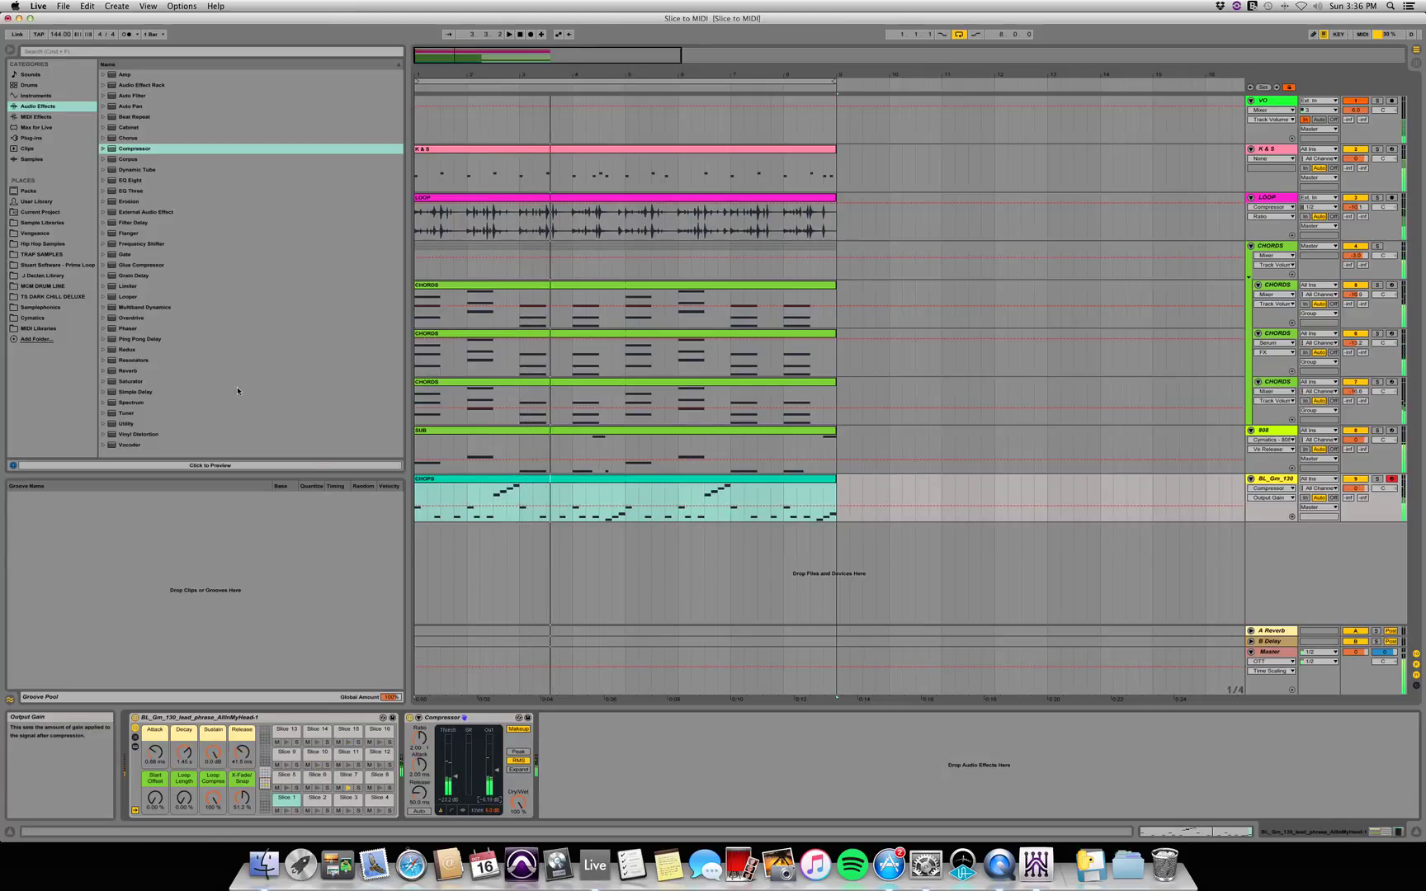
Add a Ping Pong Delay after the Compressor, lower its dry/wet mix and play the chops with it
{"action": "left_click", "coordinate": [137, 340]}
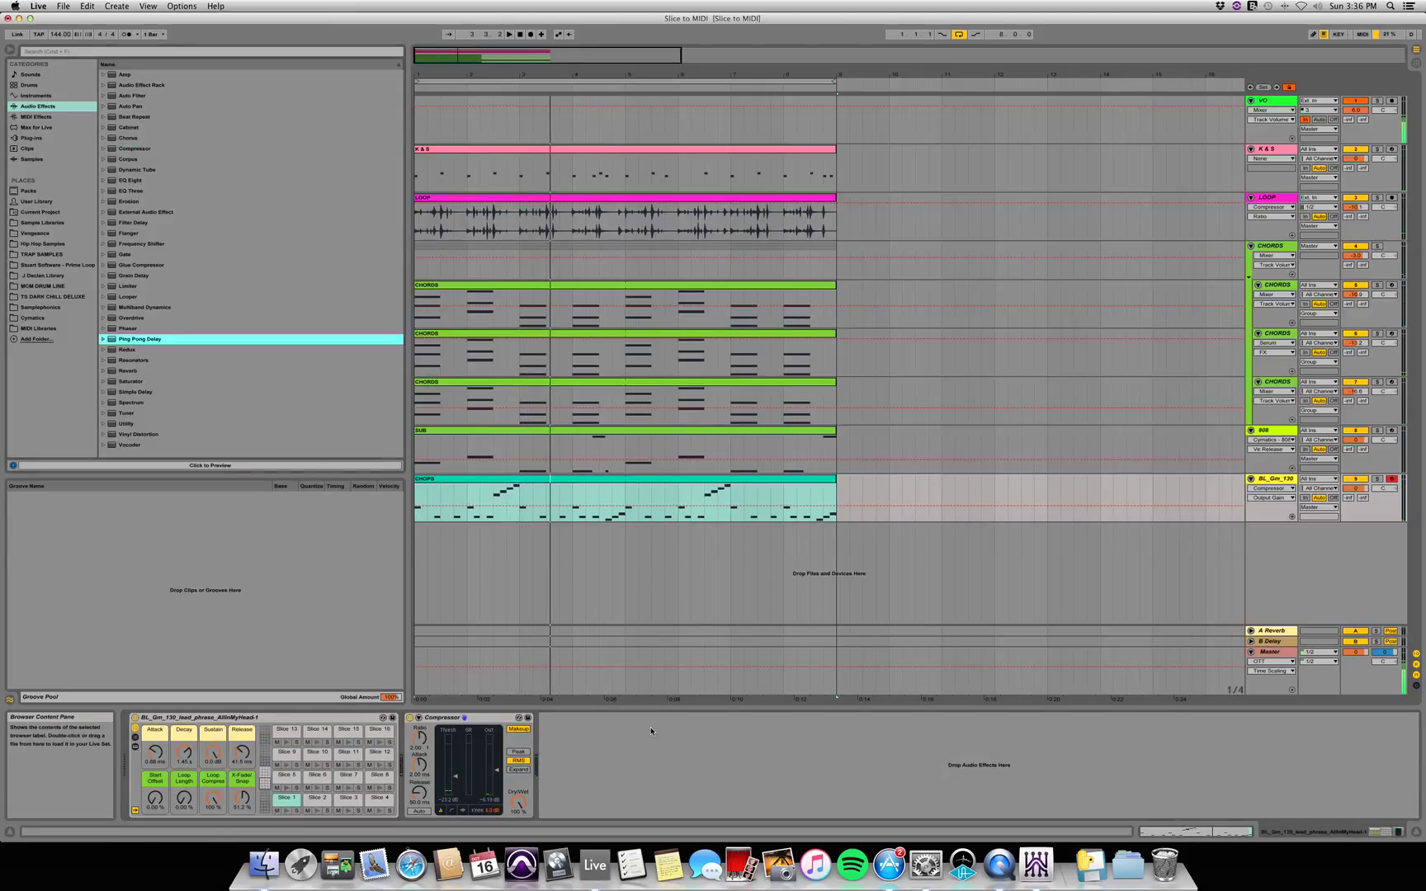
{"action": "left_click_drag", "start_coordinate": [621, 761], "coordinate": [586, 802]}
{"action": "key", "text": "space"}
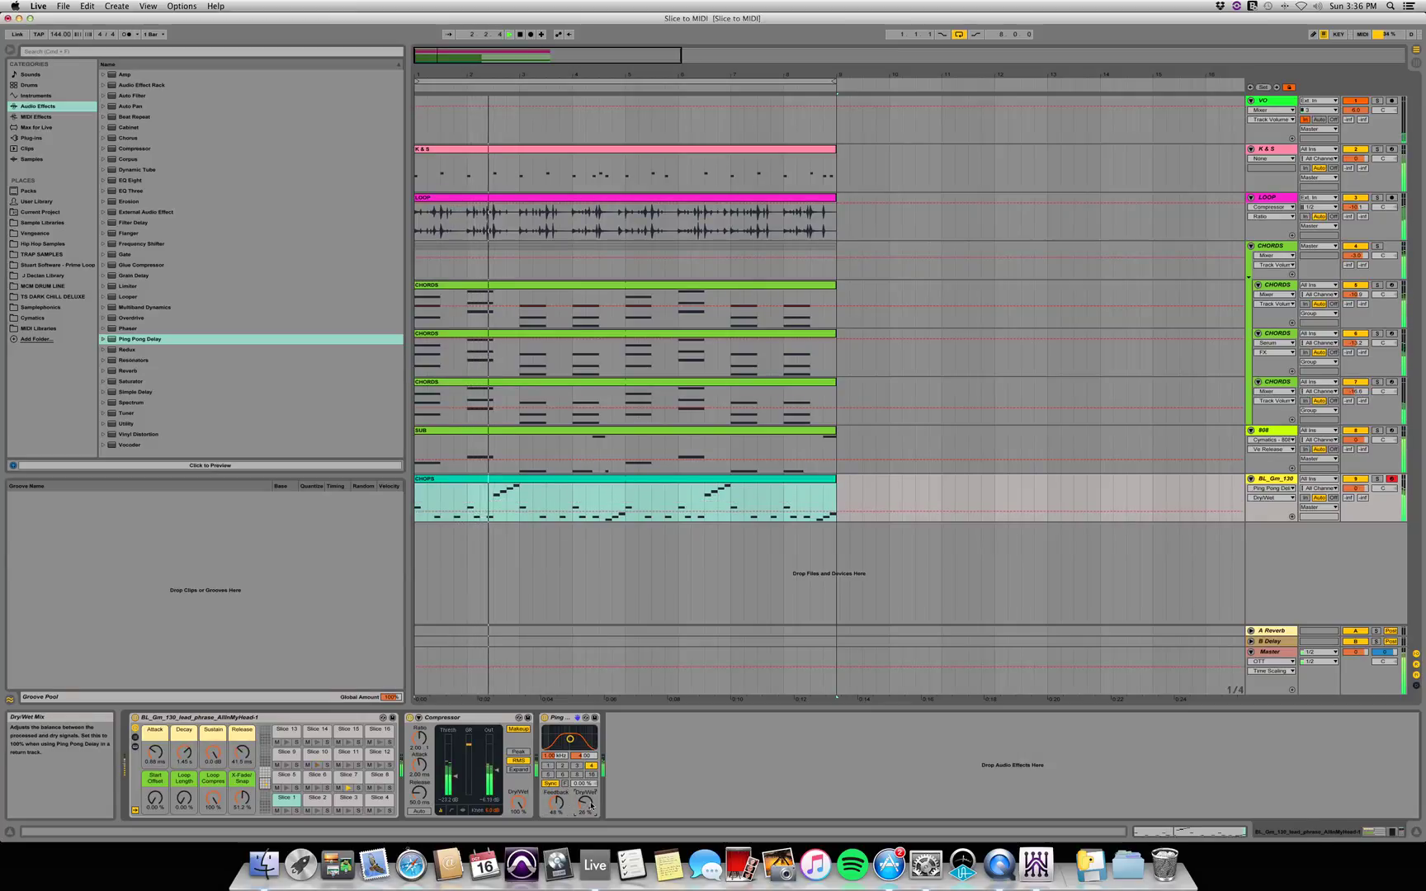
Add a Reverb after the delay with High quality, a decay of about 4.5 s and a reduced dry/wet mix, and audition it
{"action": "left_click", "coordinate": [127, 371]}
{"action": "left_click_drag", "start_coordinate": [650, 776], "coordinate": [715, 770]}
{"action": "left_click_drag", "start_coordinate": [860, 802], "coordinate": [861, 825]}
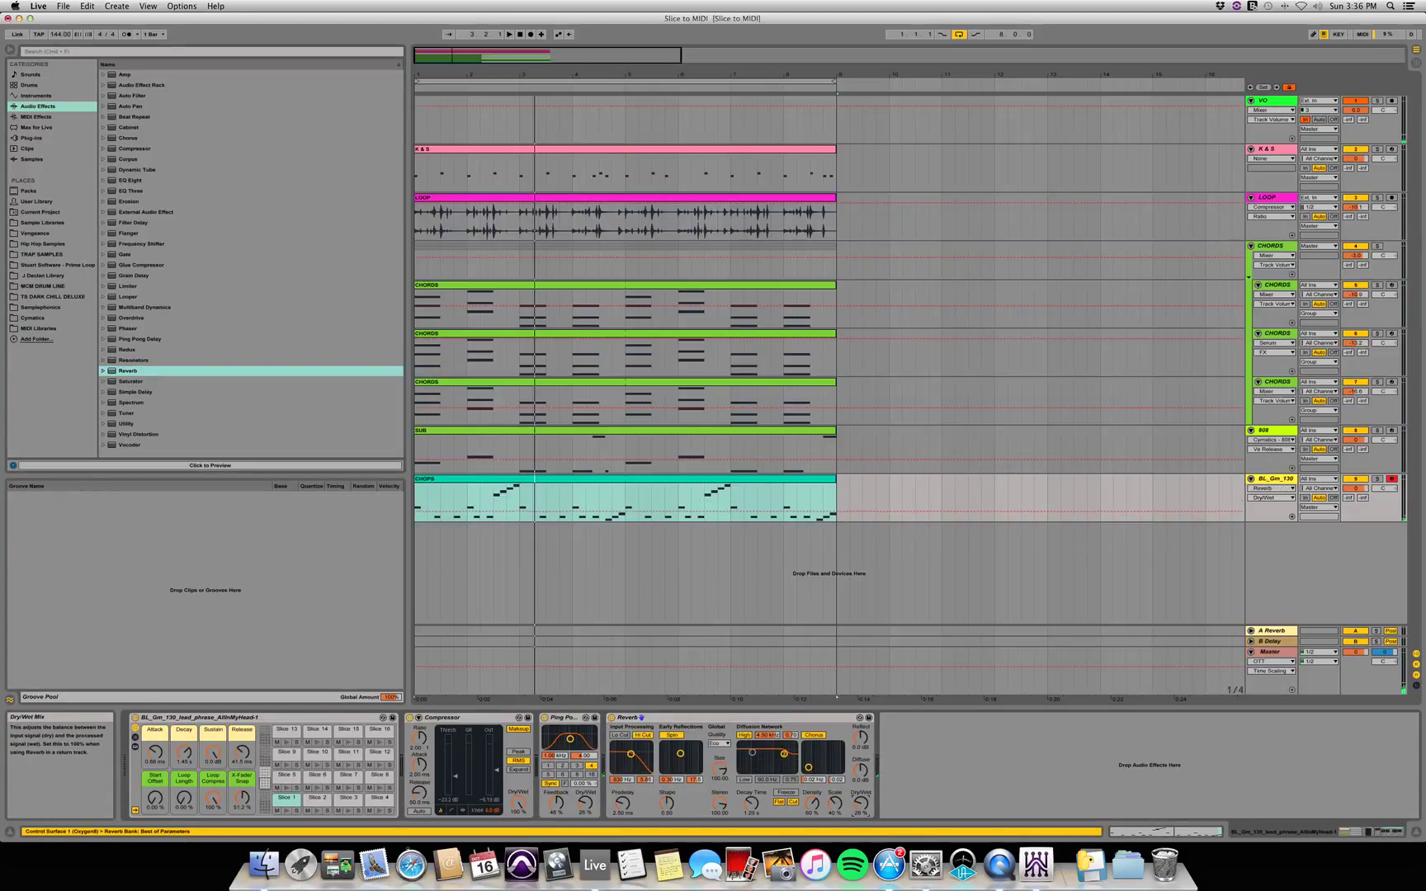
{"action": "left_click_drag", "start_coordinate": [747, 806], "coordinate": [747, 784]}
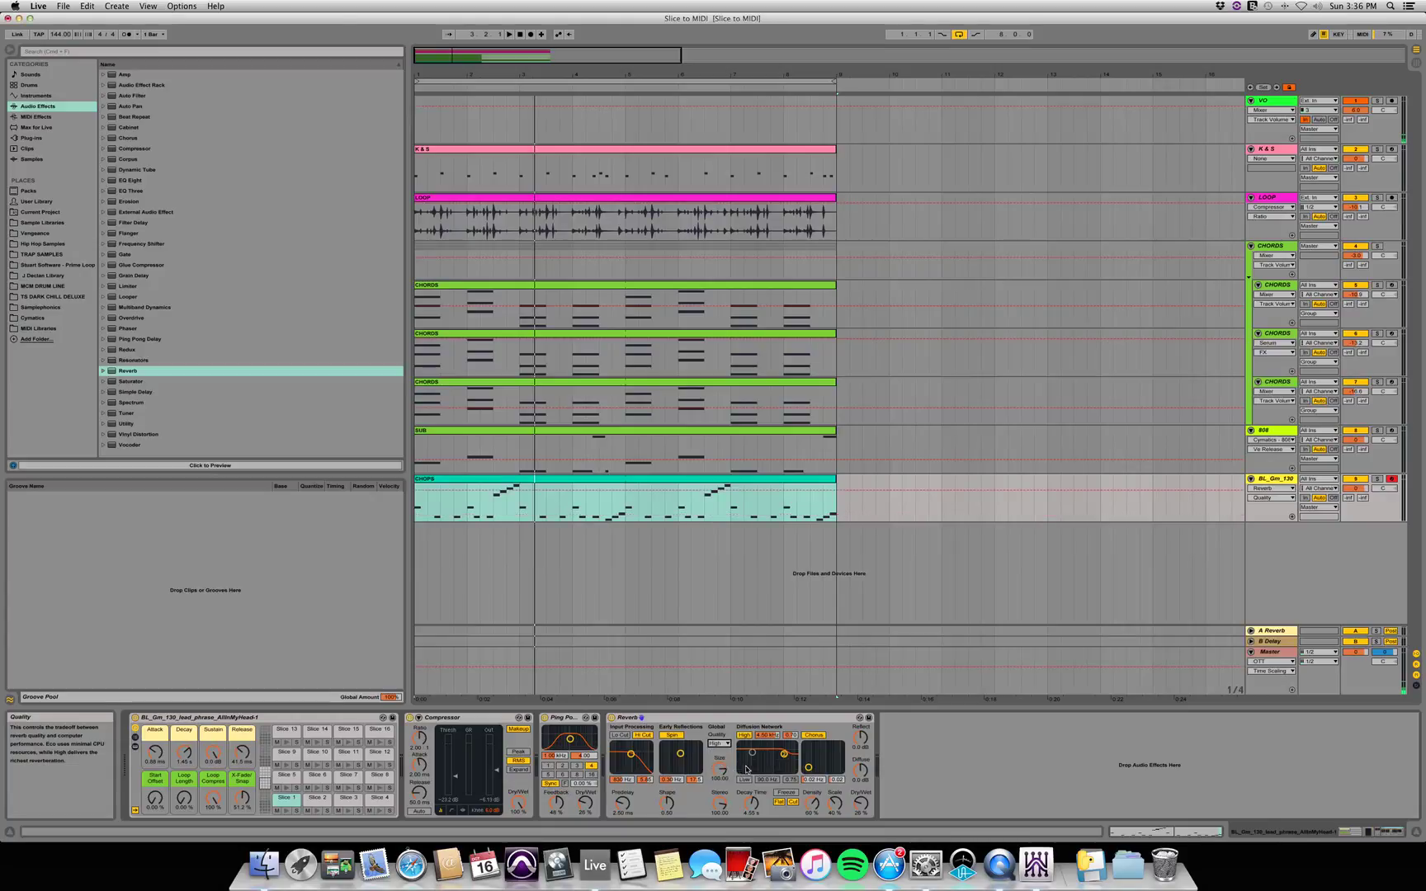
{"action": "mouse_move", "coordinate": [623, 803]}
{"action": "left_mouse_down"}
{"action": "mouse_move", "coordinate": [623, 790]}
{"action": "mouse_move", "coordinate": [633, 798]}
{"action": "left_mouse_up"}
{"action": "key", "text": "space"}
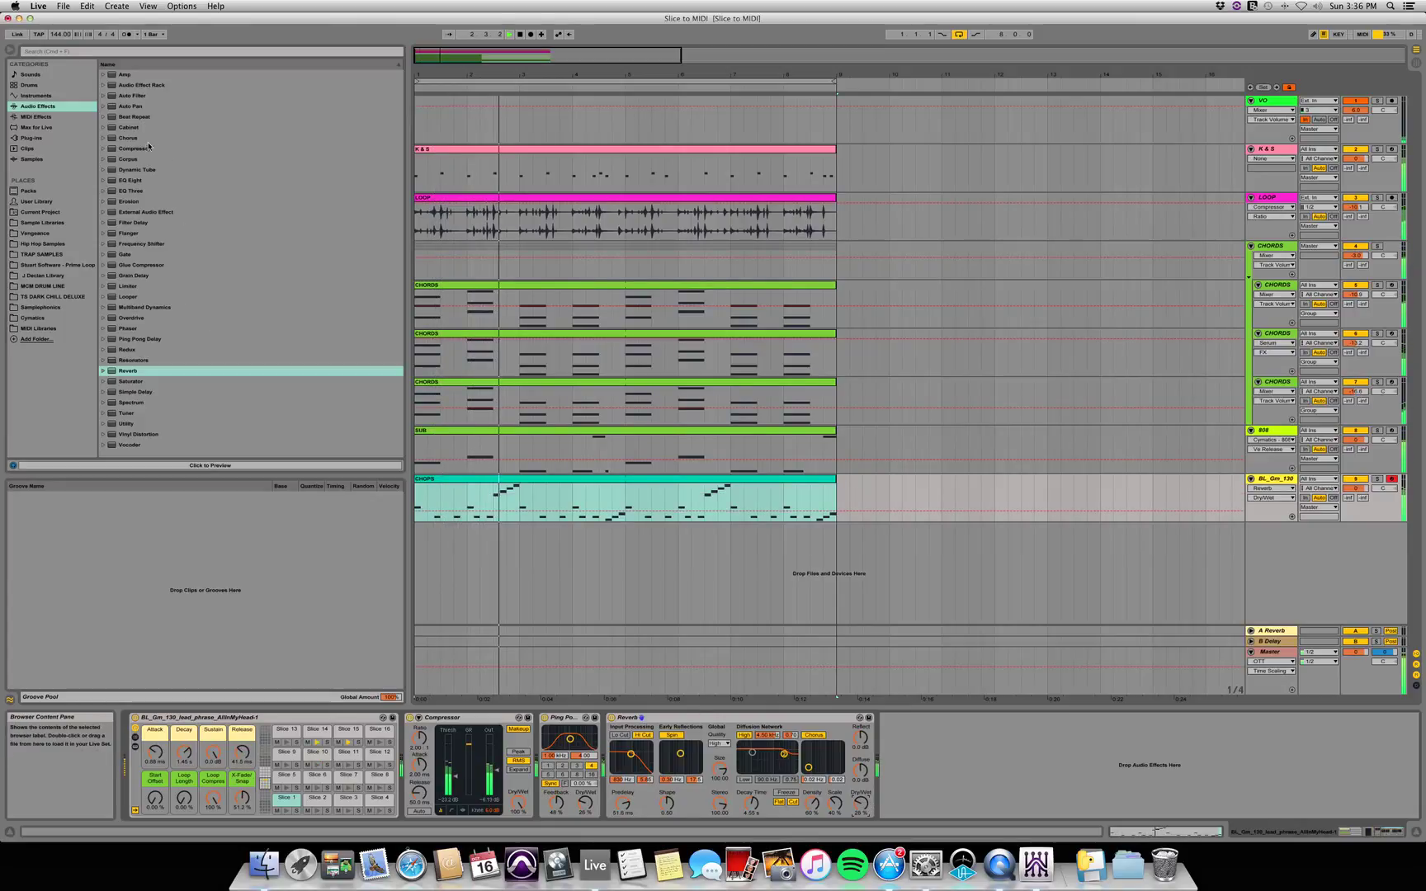
Add an EQ Eight after the Reverb and set its first band to a low cut that rolls off the vocal's low end
{"action": "left_click", "coordinate": [132, 180]}
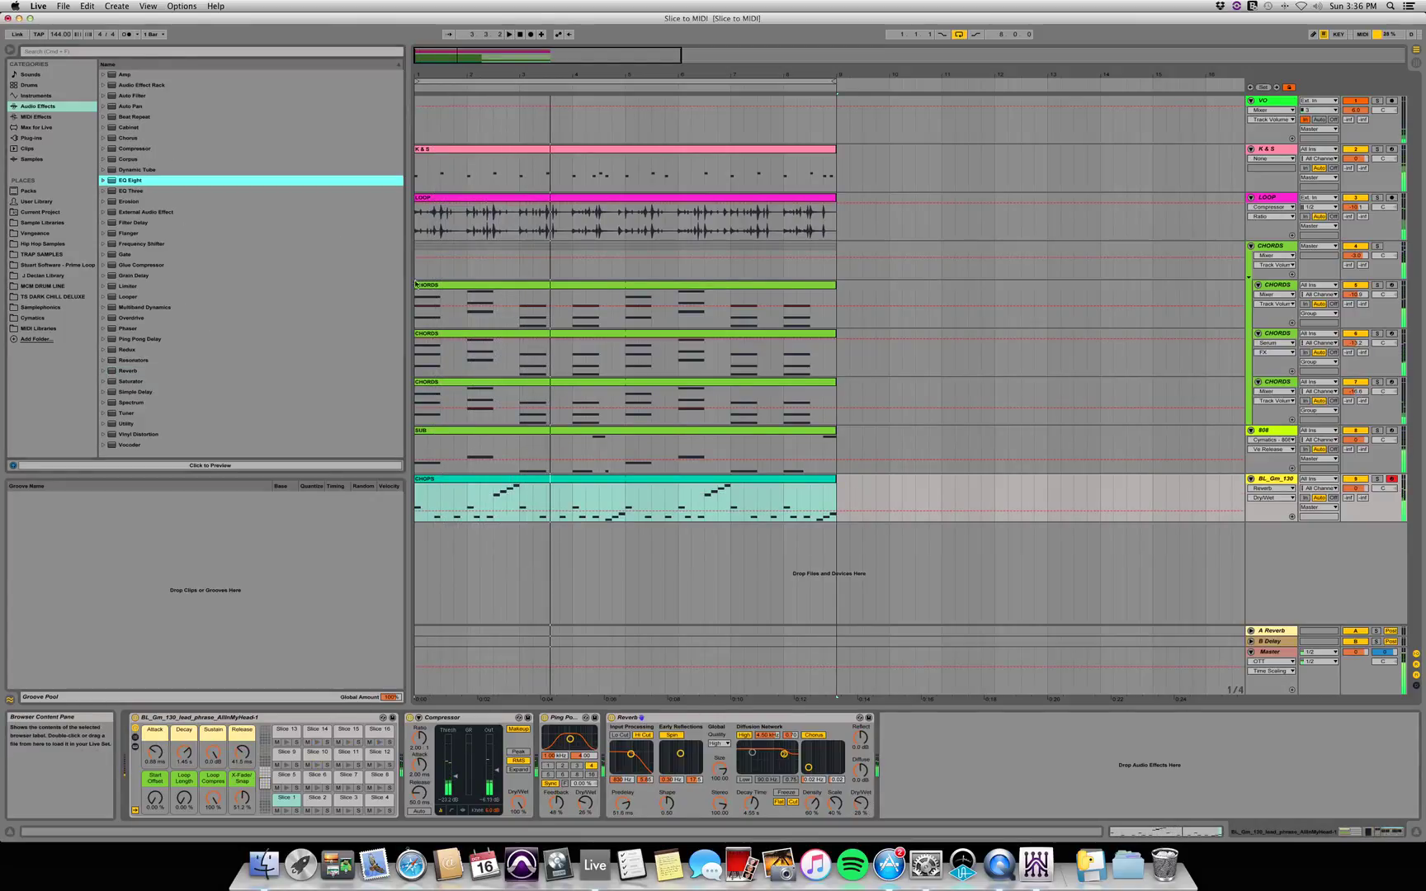
{"action": "left_click_drag", "start_coordinate": [922, 787], "coordinate": [933, 760]}
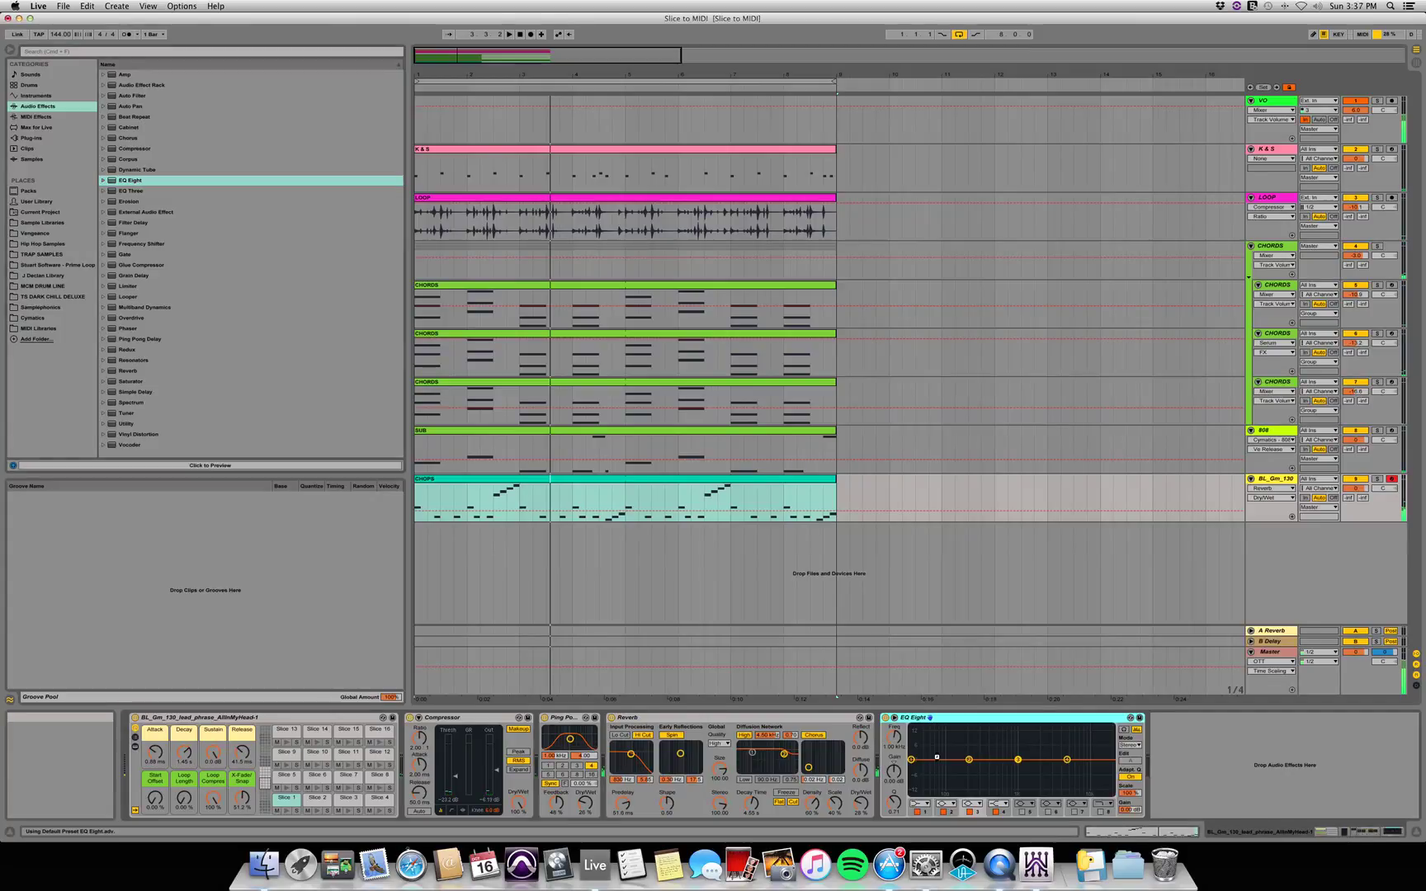
{"action": "left_click", "coordinate": [923, 805]}
{"action": "left_click", "coordinate": [922, 820]}
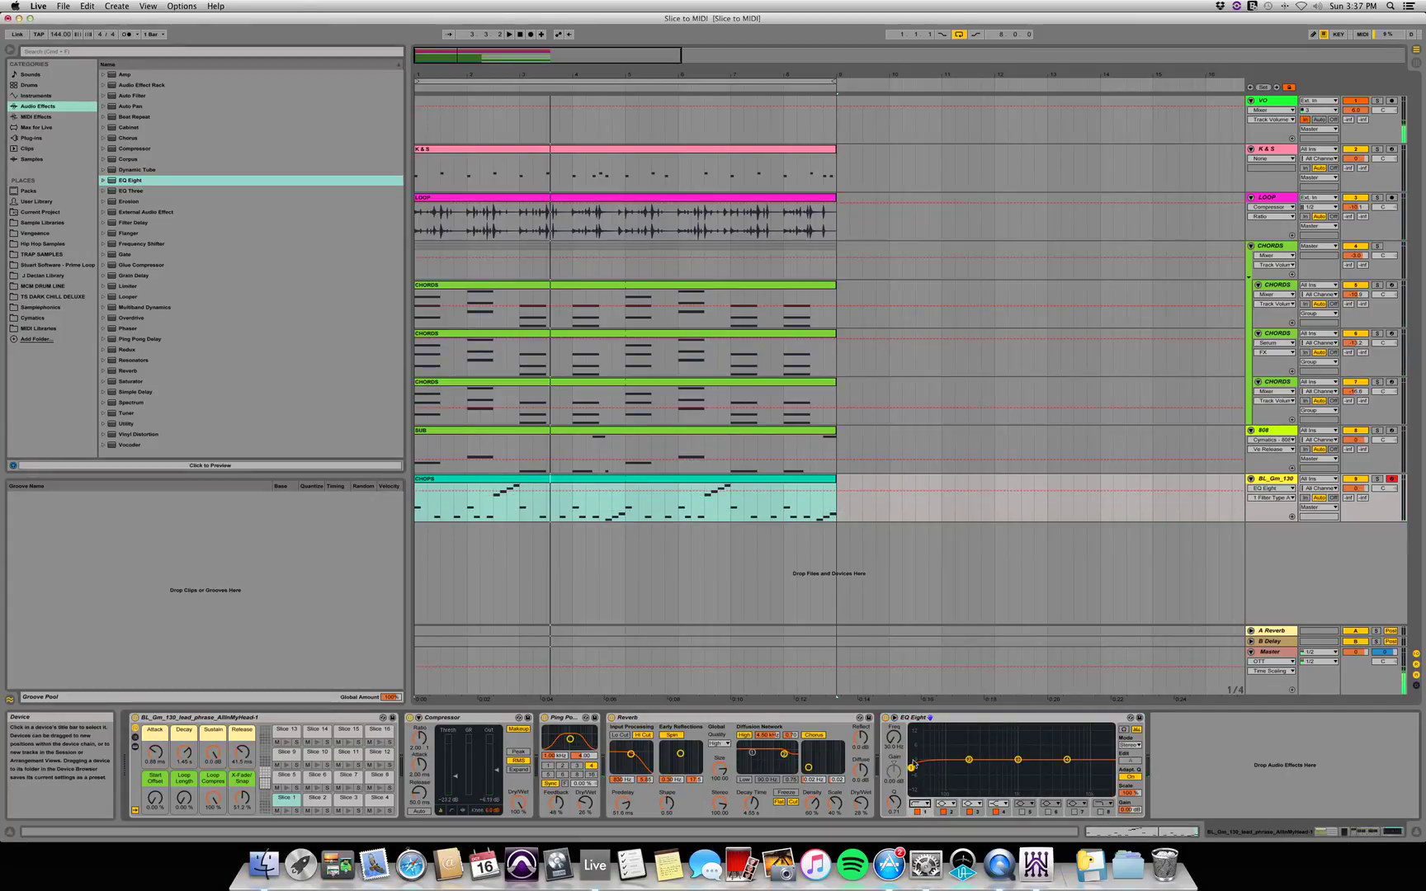
{"action": "left_click_drag", "start_coordinate": [913, 765], "coordinate": [962, 768]}
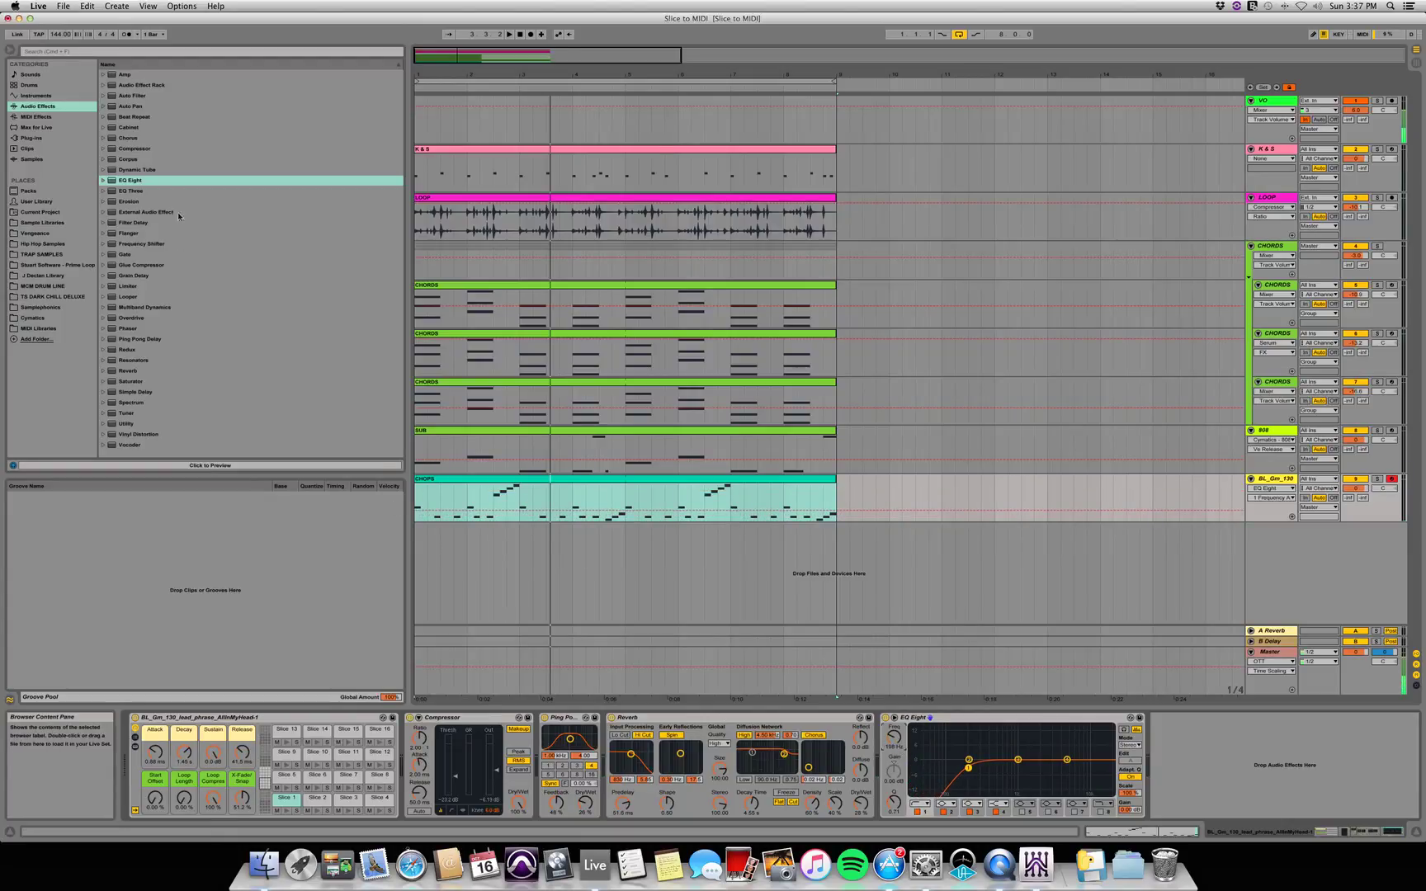
Add a second Compressor after the EQ Eight and enable its sidechain with K & S as the audio source
{"action": "left_click", "coordinate": [137, 149]}
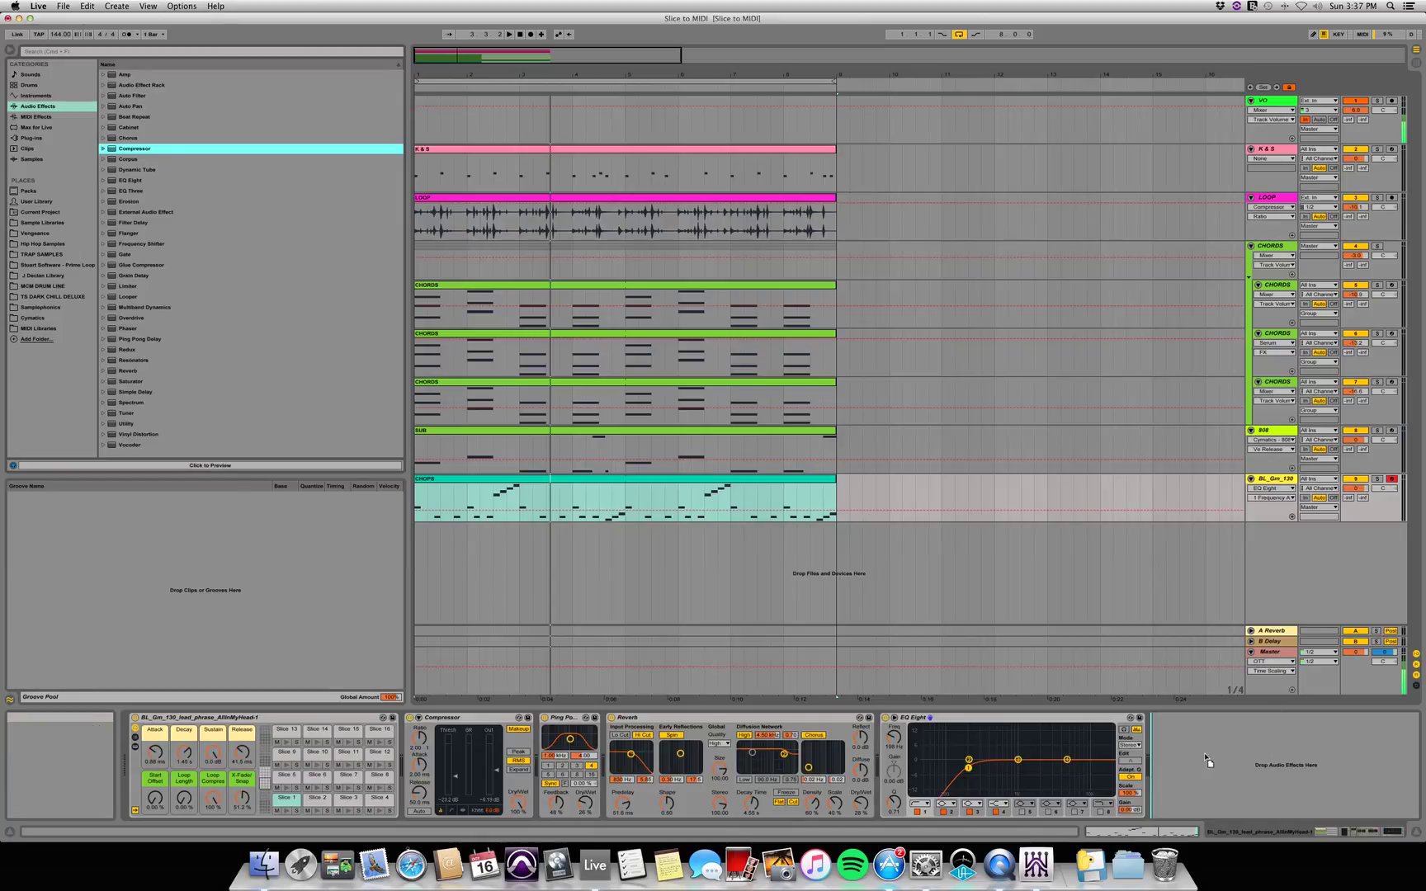
{"action": "left_click_drag", "start_coordinate": [1230, 752], "coordinate": [1228, 751]}
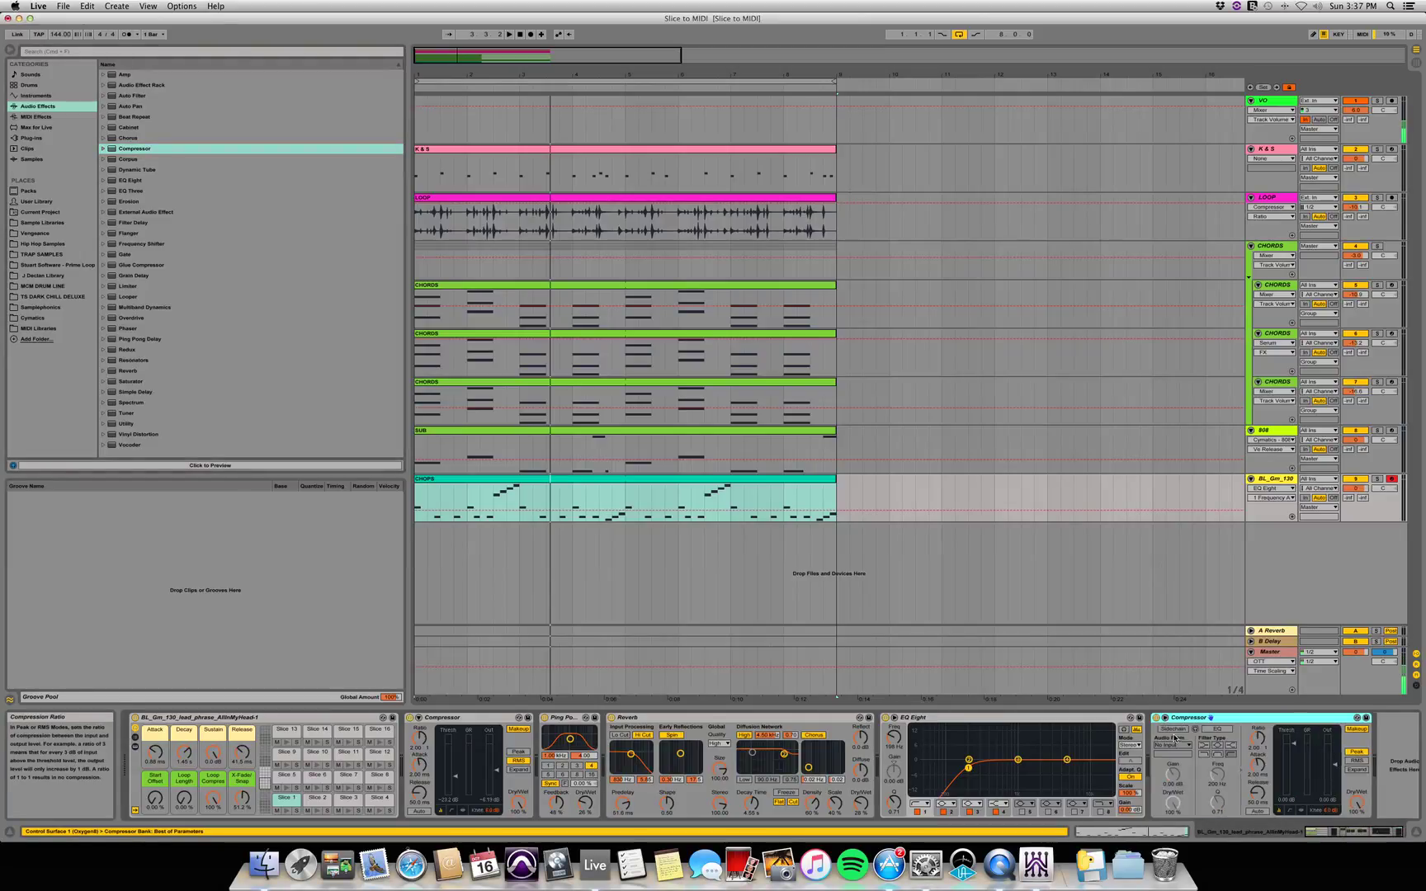
{"action": "left_click", "coordinate": [1177, 730]}
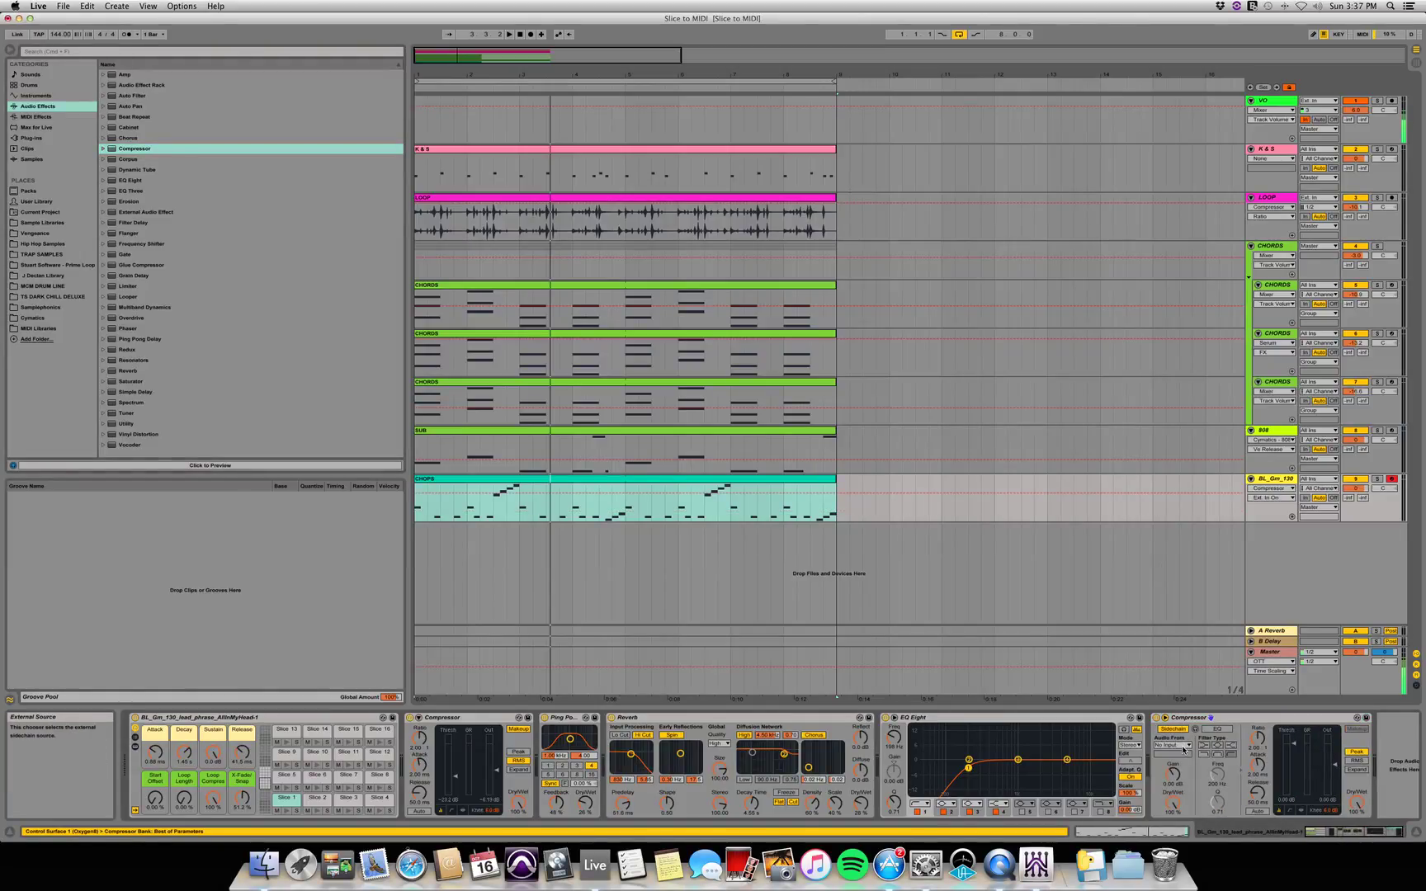
{"action": "left_click", "coordinate": [1183, 746]}
{"action": "left_click", "coordinate": [1186, 766]}
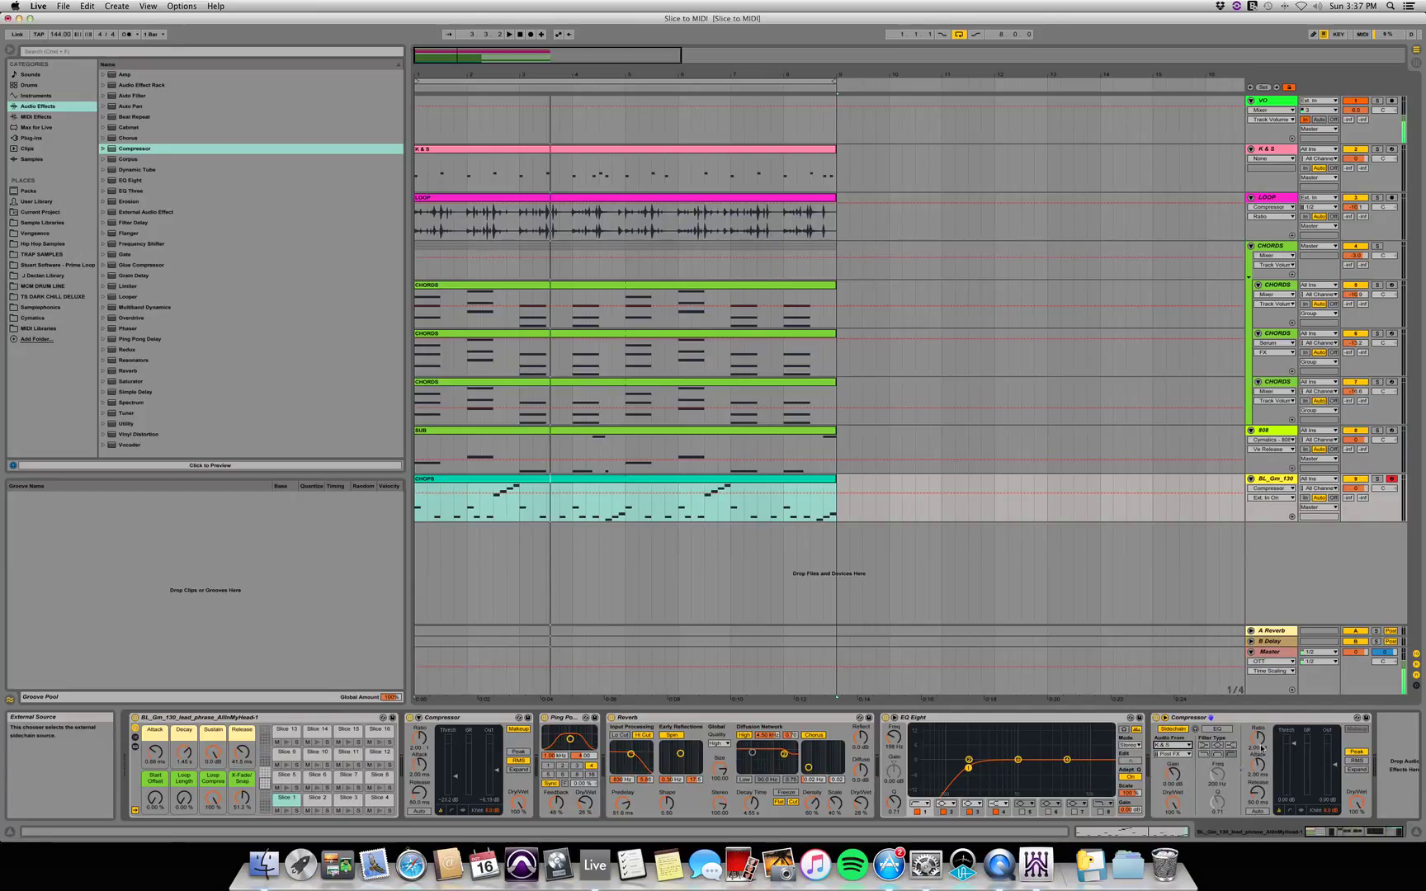
Raise the sidechain Compressor's ratio, lower its threshold and play the arrangement to hear the ducking
{"action": "left_click_drag", "start_coordinate": [1258, 739], "coordinate": [1258, 660]}
{"action": "mouse_move", "coordinate": [1258, 766]}
{"action": "left_mouse_down"}
{"action": "mouse_move", "coordinate": [1258, 834]}
{"action": "mouse_move", "coordinate": [1283, 756]}
{"action": "left_mouse_up"}
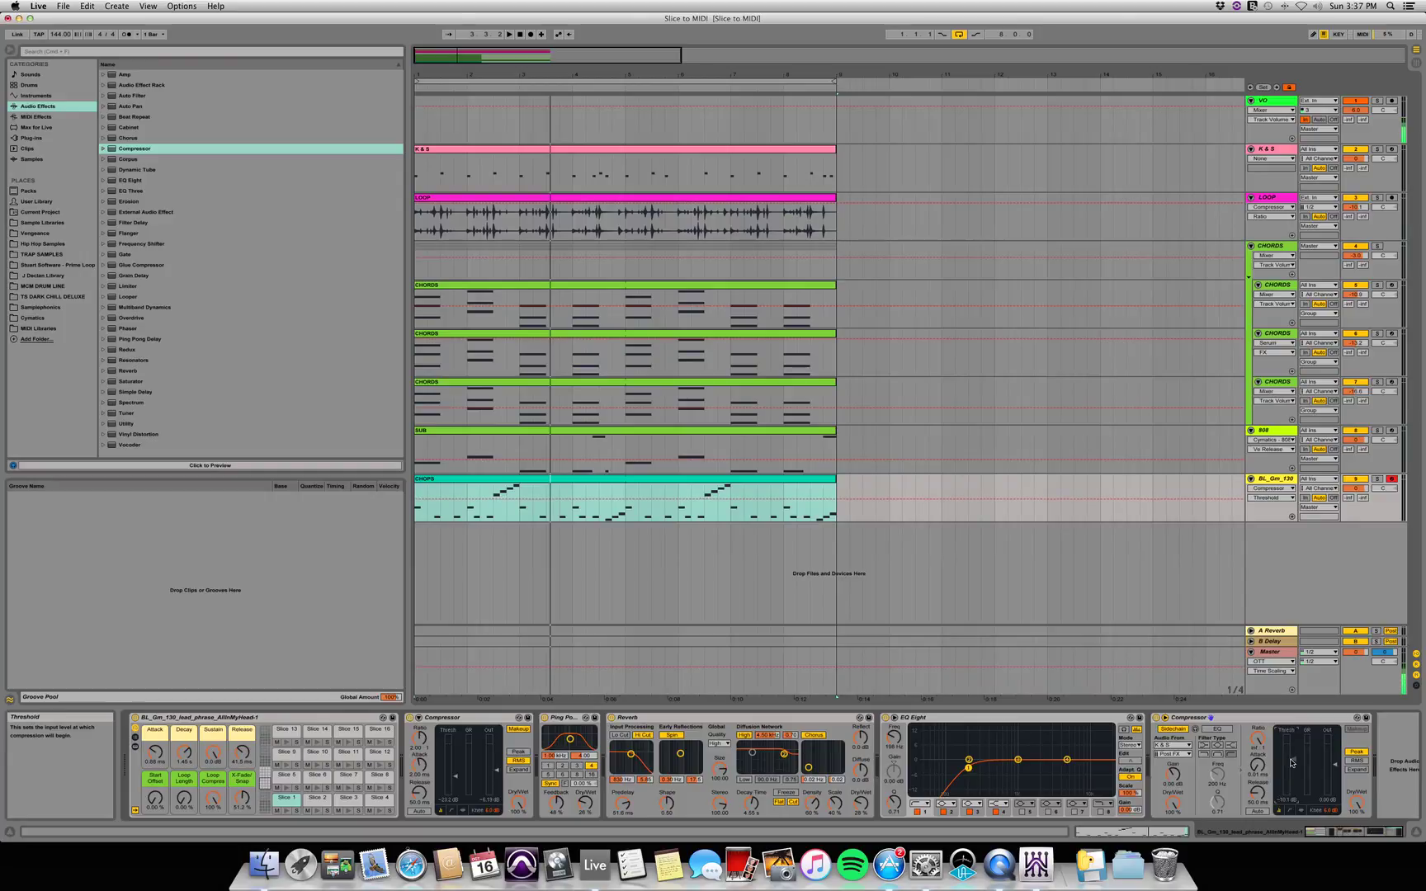
{"action": "key", "text": "space"}
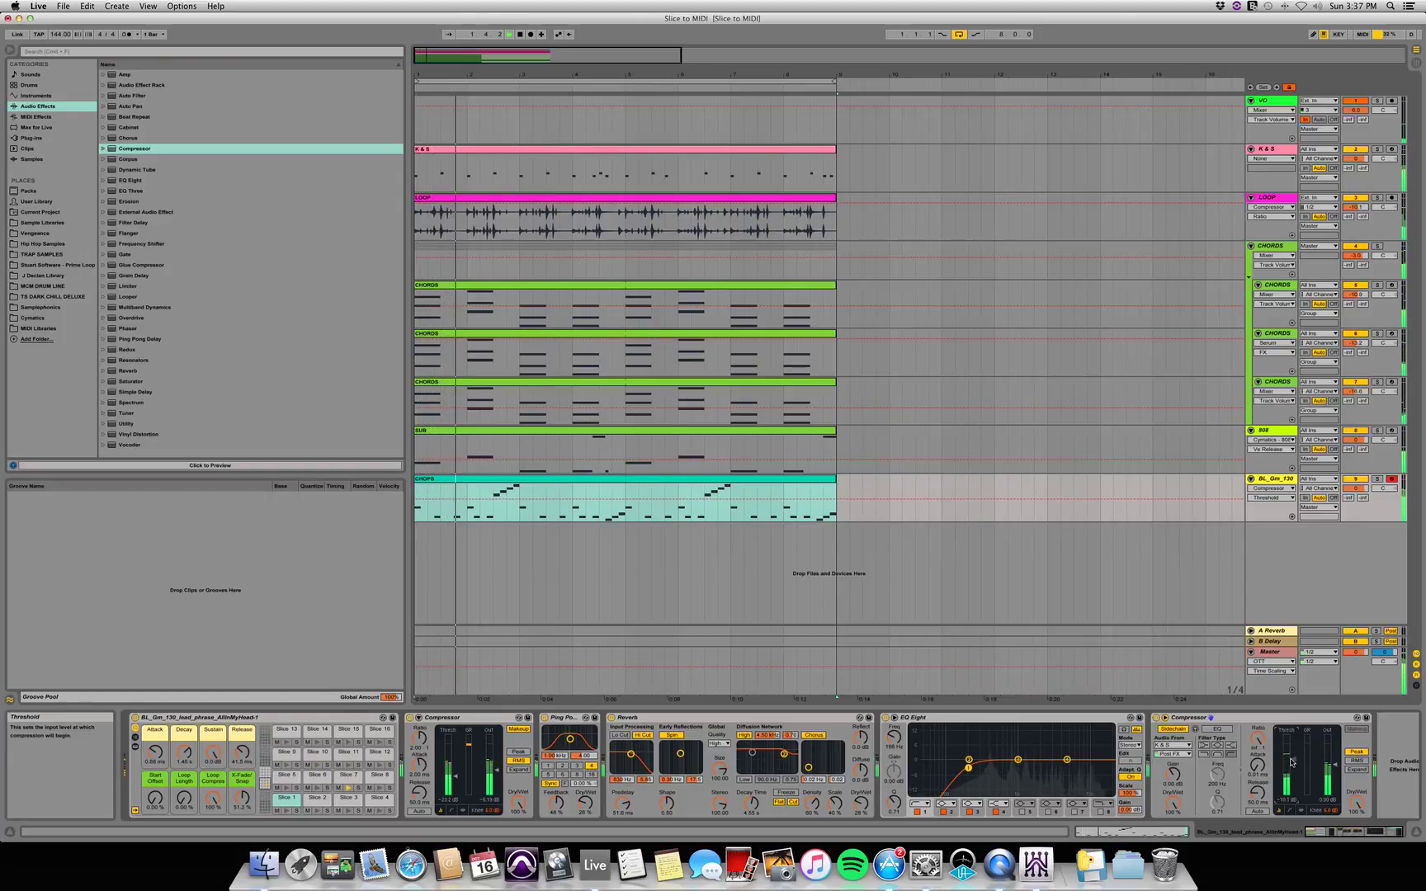